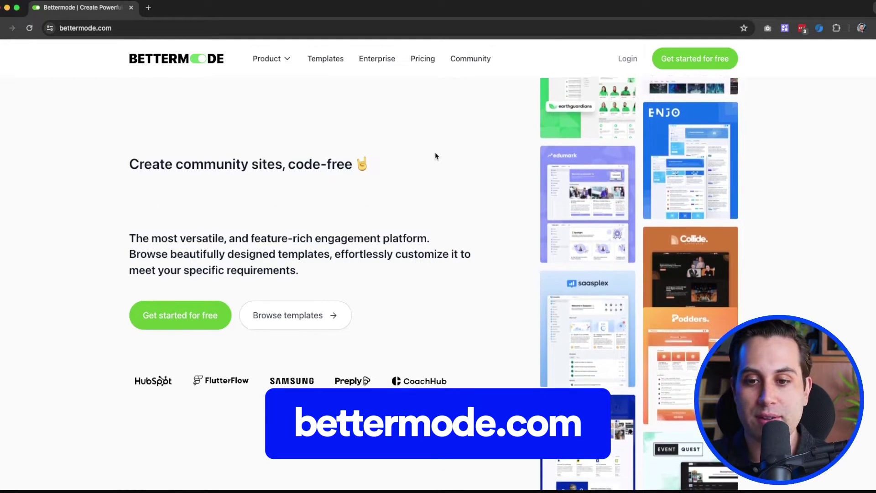
In the Ultimate Customization demo, enable Navigation and try the Header option on and off
scroll(428, 160, down, 1)
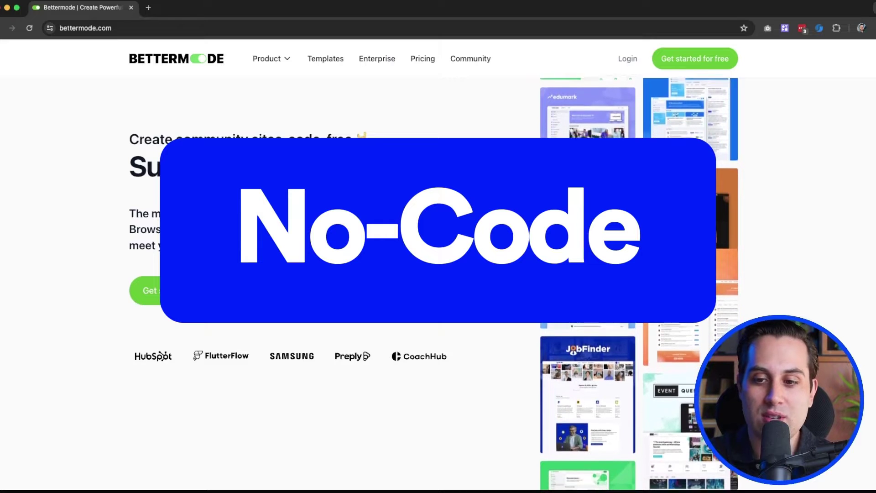
scroll(399, 289, down, 8)
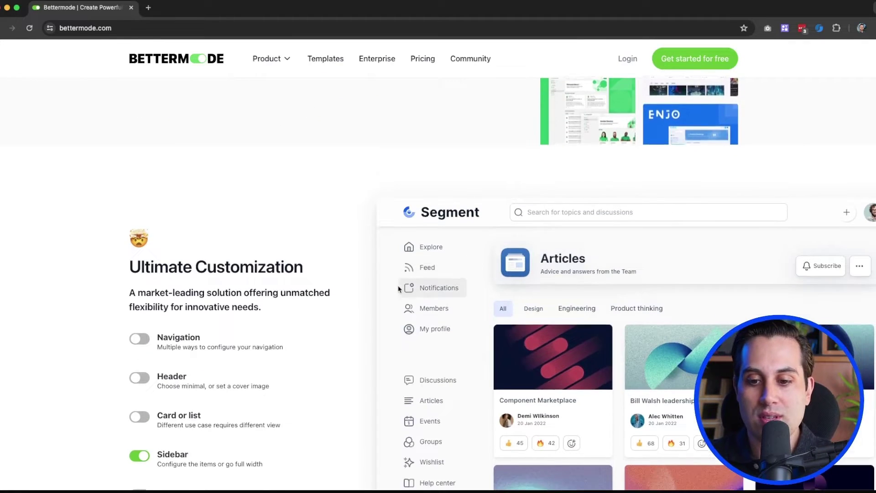
scroll(399, 290, down, 5)
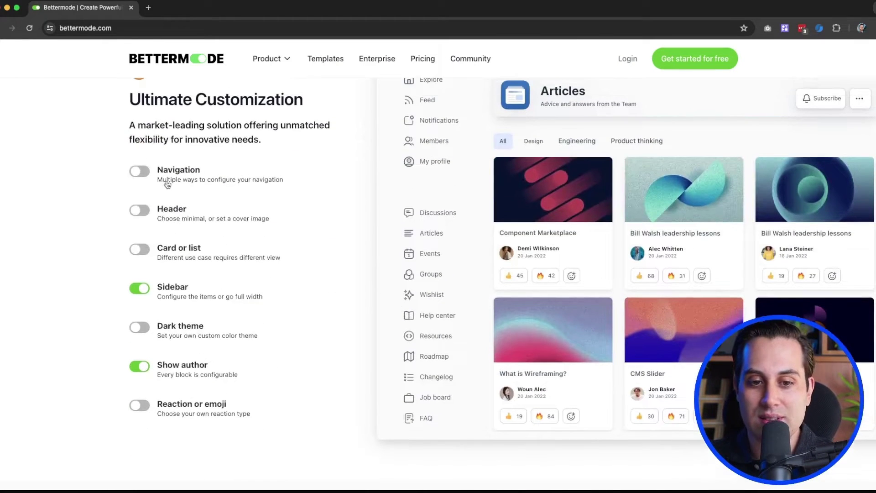
click(141, 175)
scroll(142, 183, up, 2)
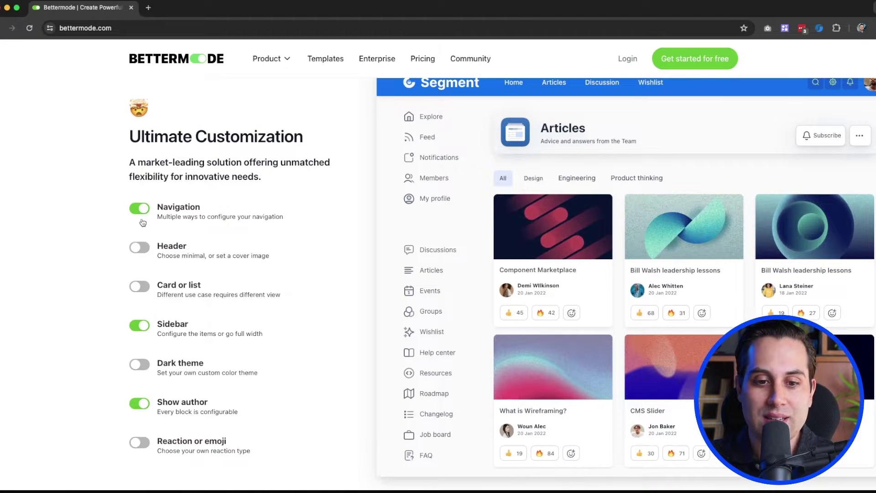
scroll(142, 229, up, 1)
click(140, 267)
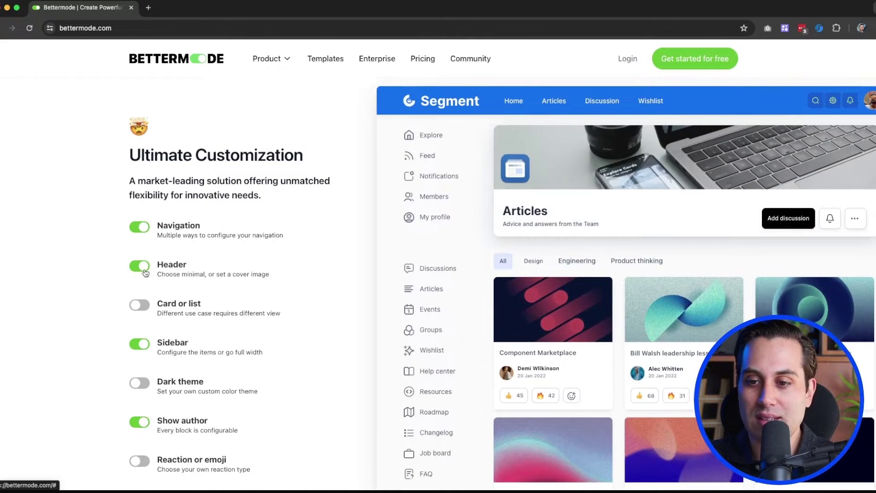
click(146, 273)
Switch the demo to the alternate Card or list layout and preview the Sidebar and Dark theme options
click(145, 309)
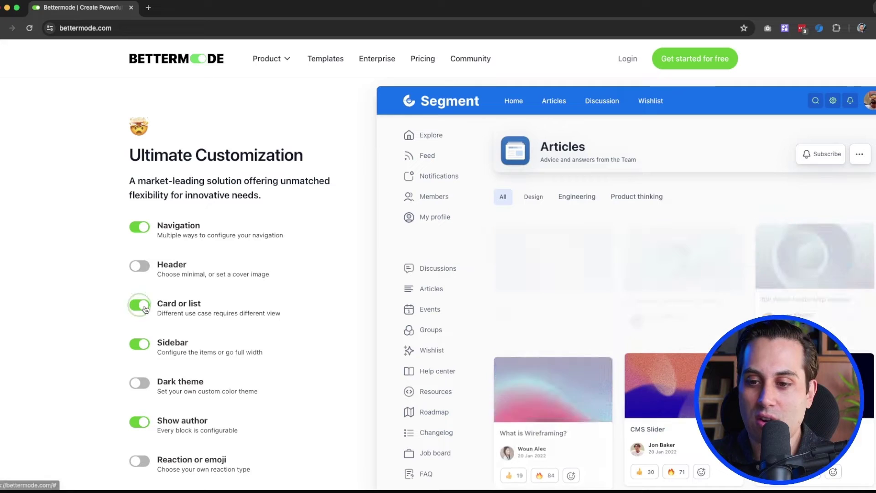
click(142, 347)
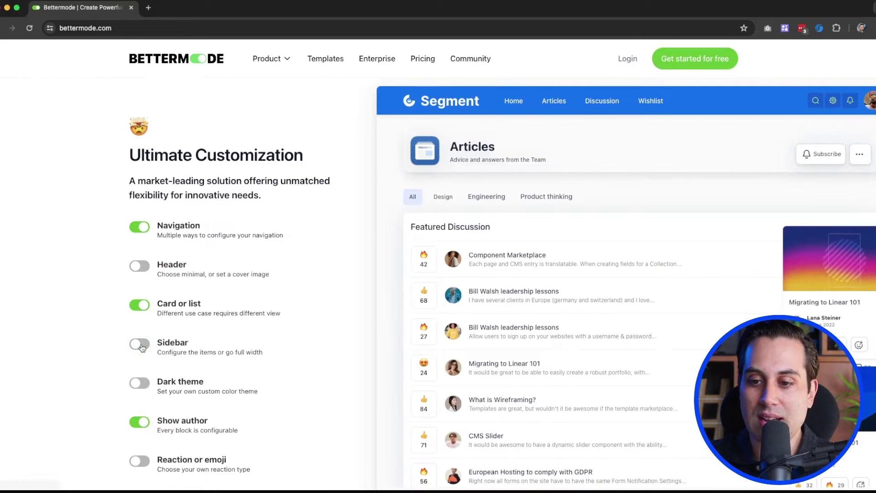
click(142, 347)
click(140, 385)
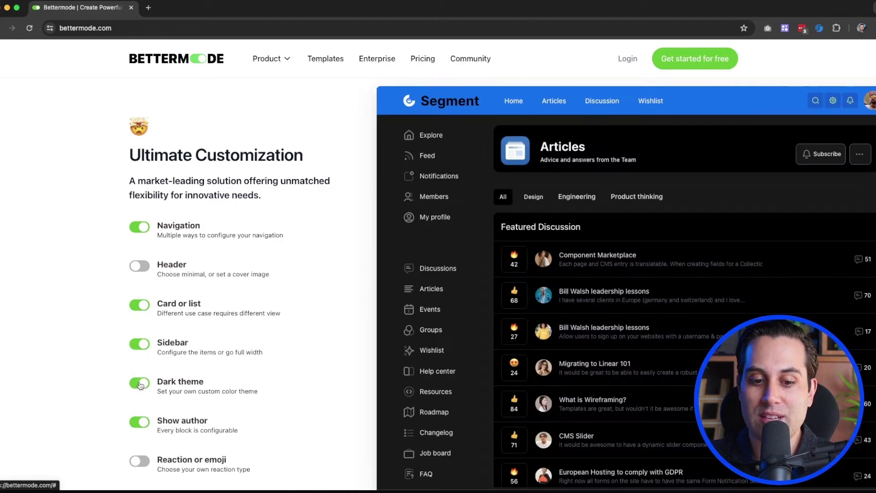
click(140, 386)
Toggle Show author off and back on in the demo, and enable Reaction or emoji
click(140, 426)
click(139, 426)
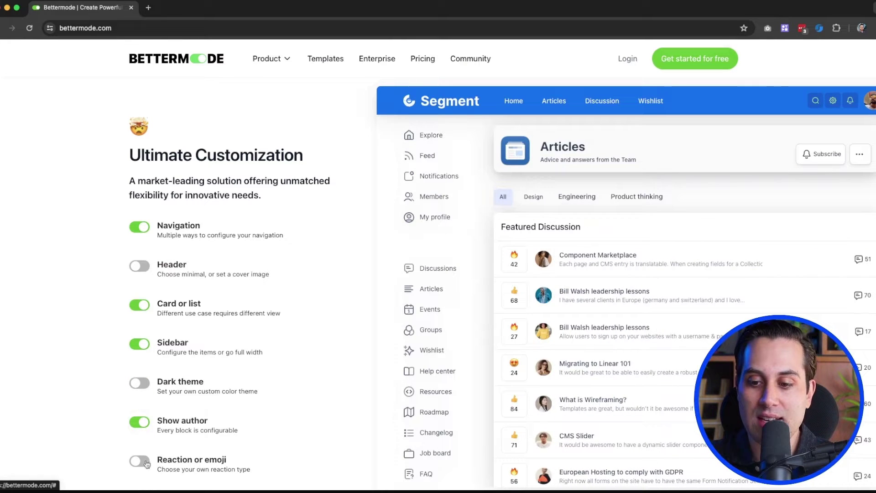
click(142, 465)
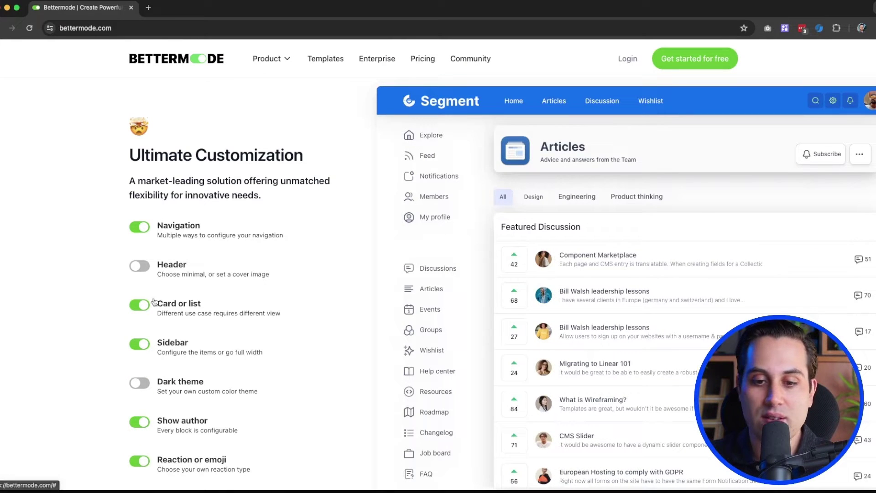
Open the Templates page and look through the available community website templates
scroll(397, 189, down, 15)
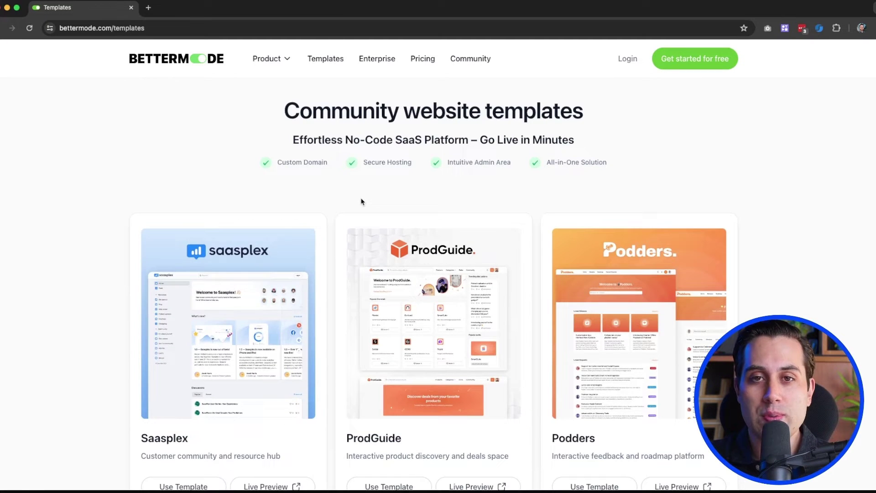
scroll(362, 201, down, 3)
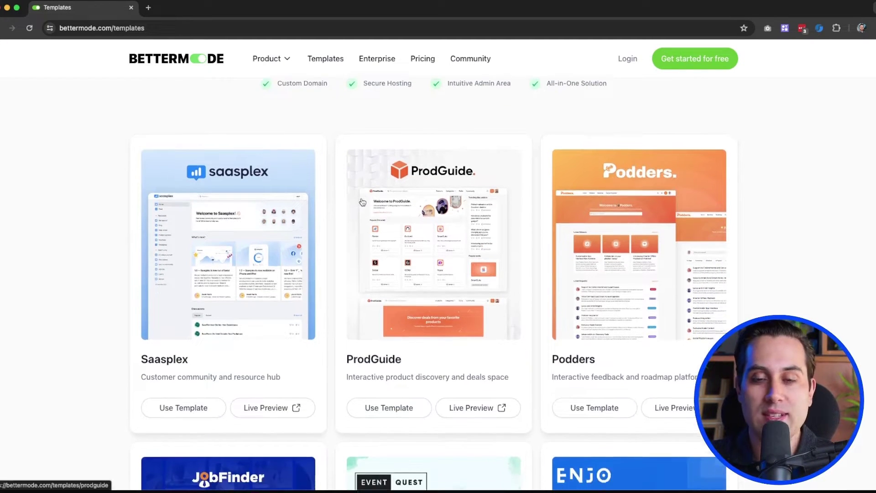
scroll(362, 201, down, 10)
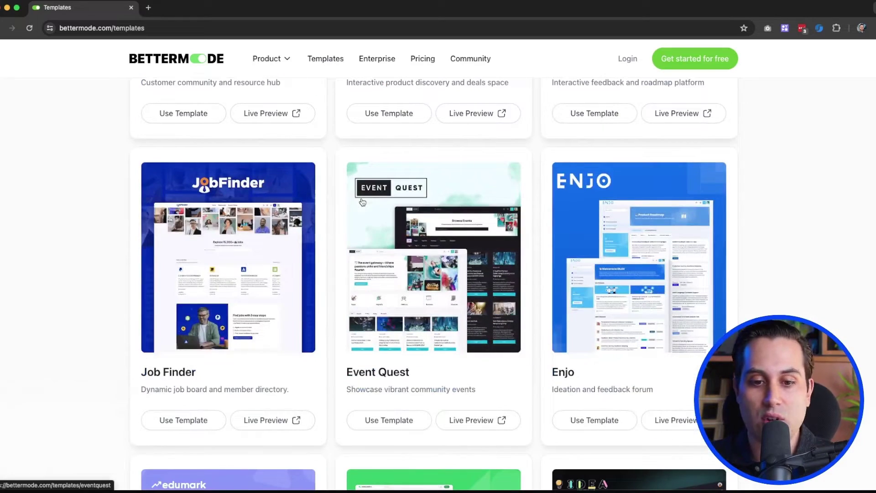
scroll(362, 202, down, 8)
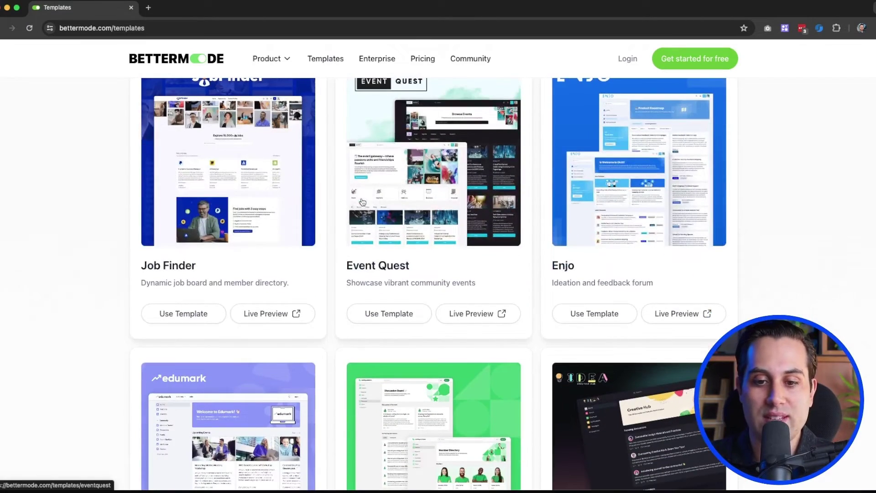
scroll(362, 201, down, 3)
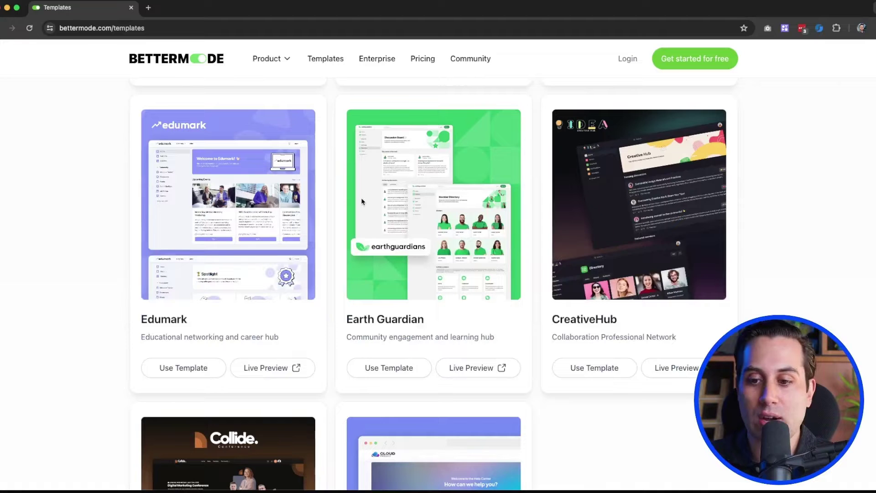
scroll(362, 201, down, 5)
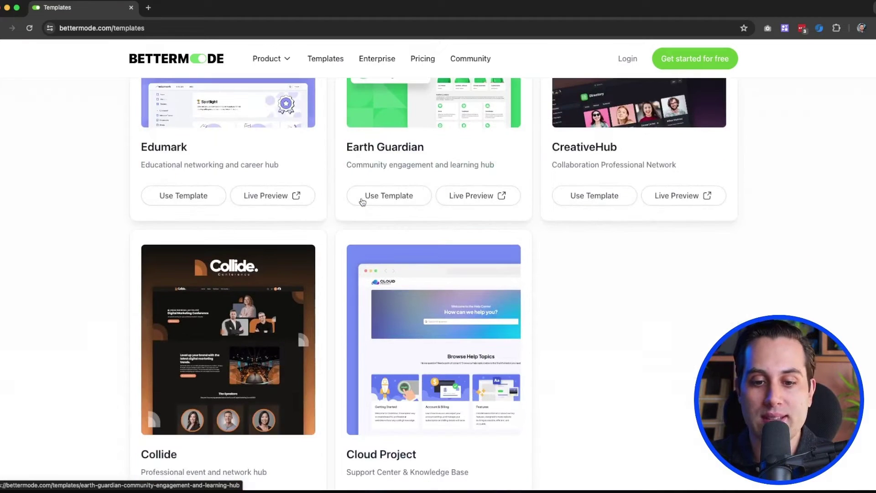
scroll(362, 202, down, 3)
scroll(362, 201, up, 15)
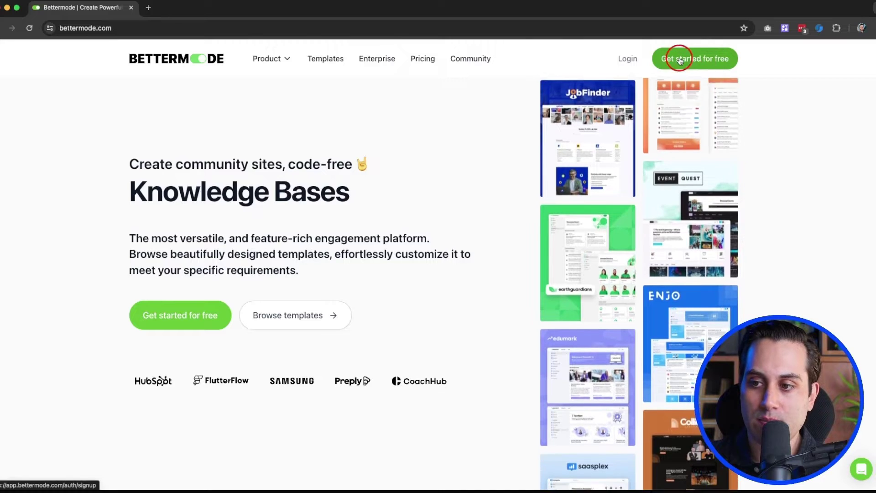
Start a free Bettermode account sign-up and continue with Google
click(706, 59)
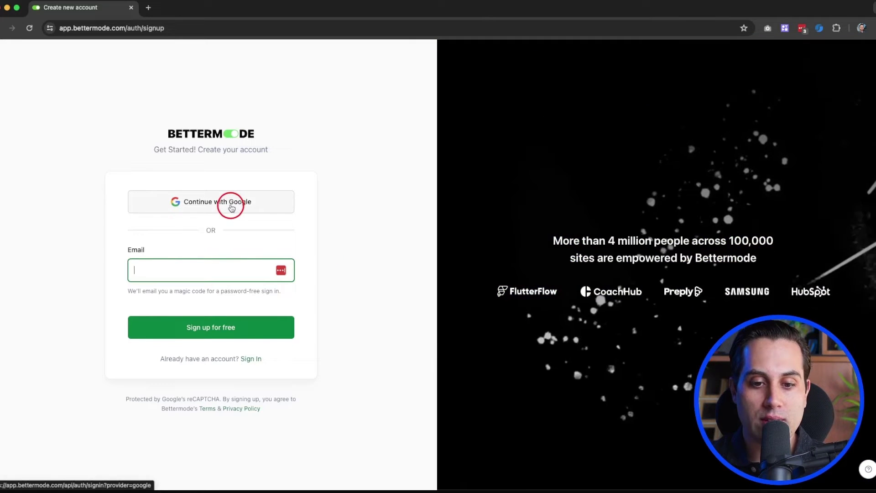
click(231, 207)
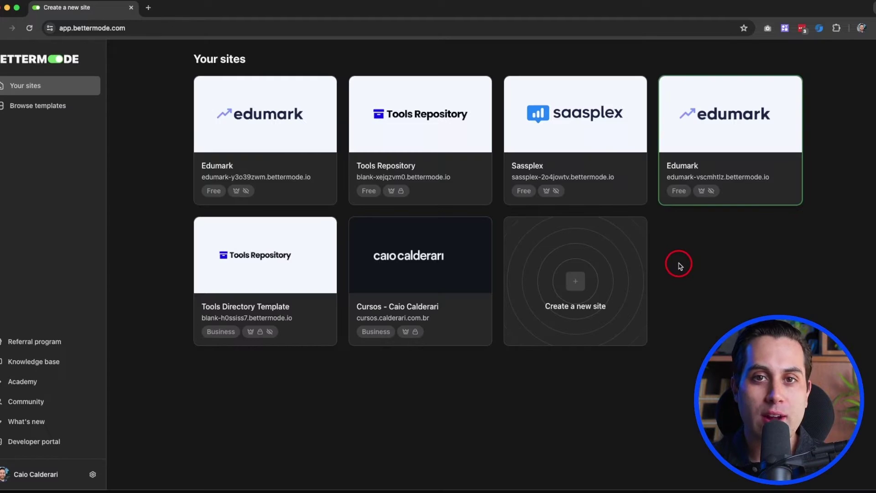
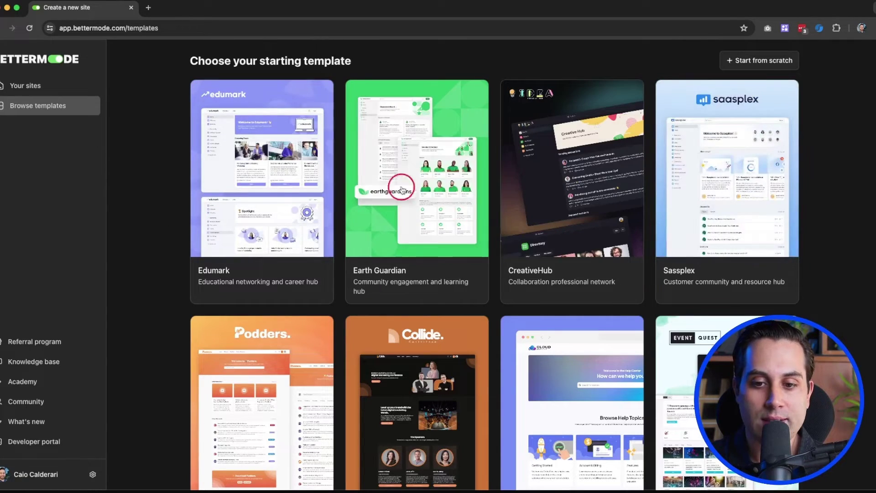
Look over the starting templates and open the details of the Edumark template
scroll(304, 260, down, 6)
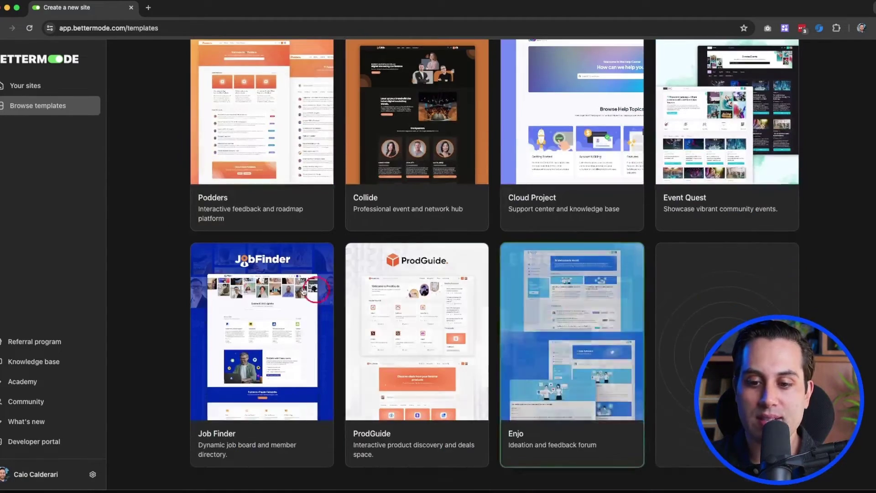
scroll(518, 283, up, 6)
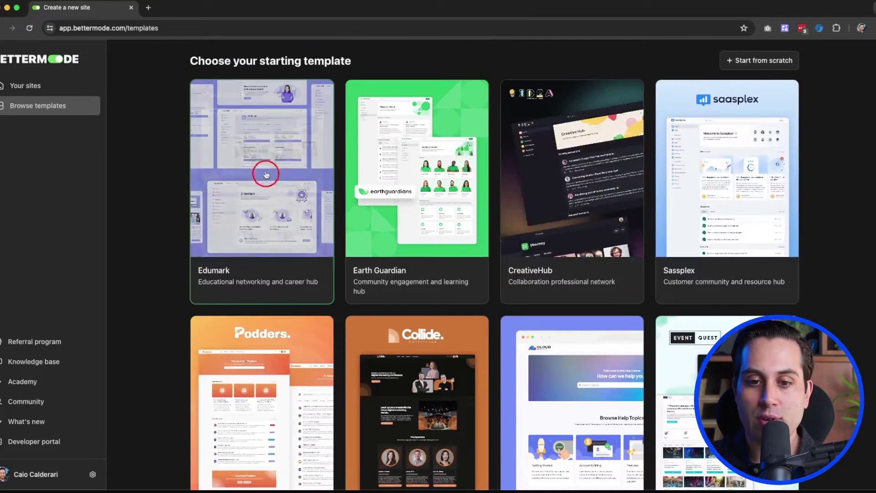
click(259, 148)
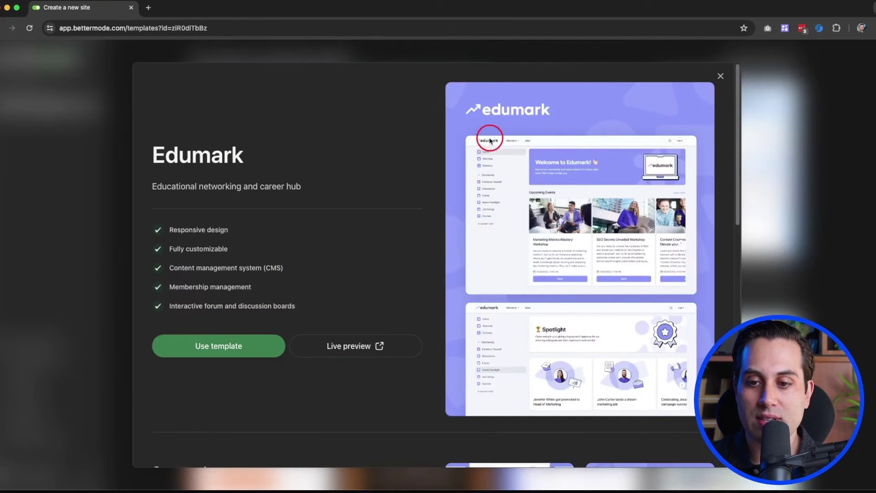
Examine the Edumark template's features, screenshots, included content and FAQ, and close its details
scroll(467, 171, down, 1)
scroll(466, 170, down, 2)
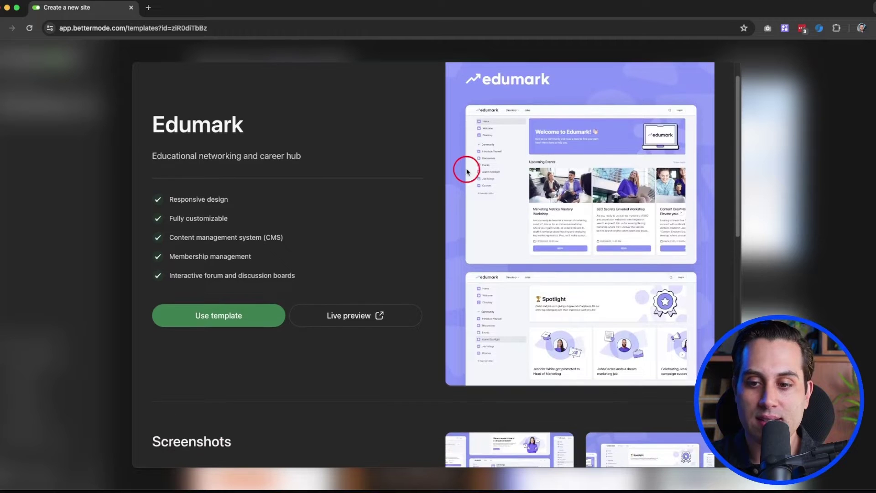
scroll(480, 200, down, 4)
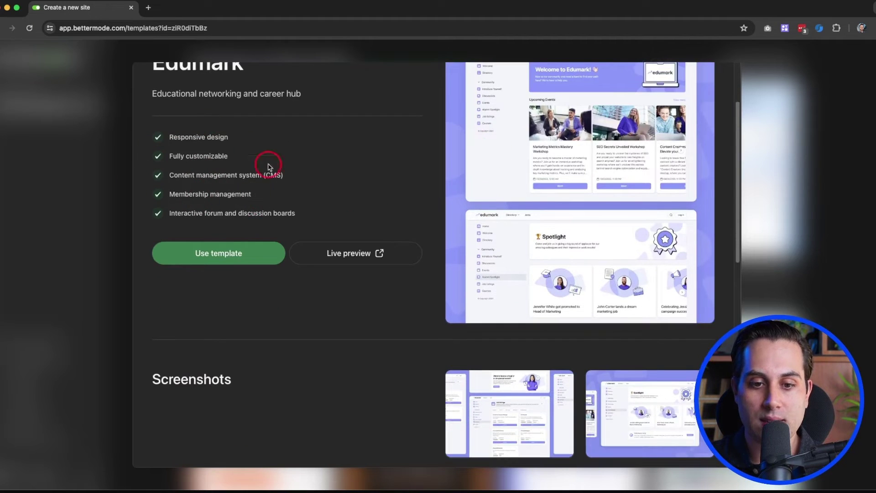
scroll(268, 167, down, 6)
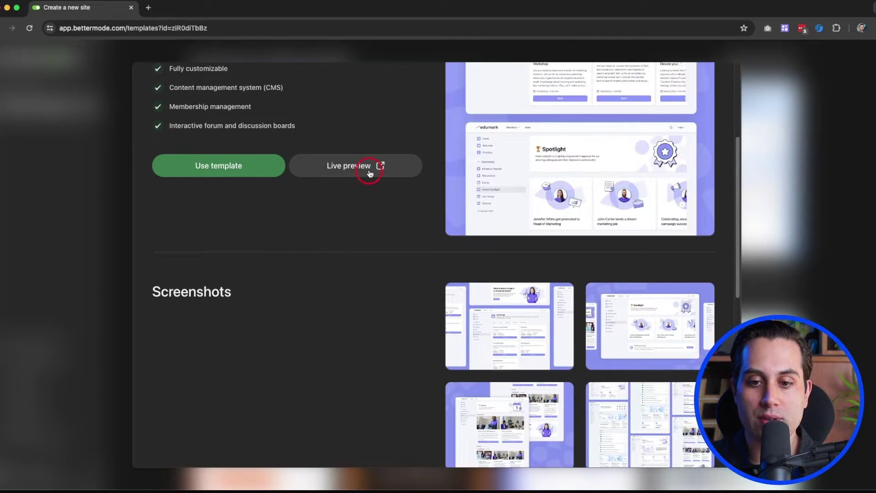
scroll(338, 228, down, 3)
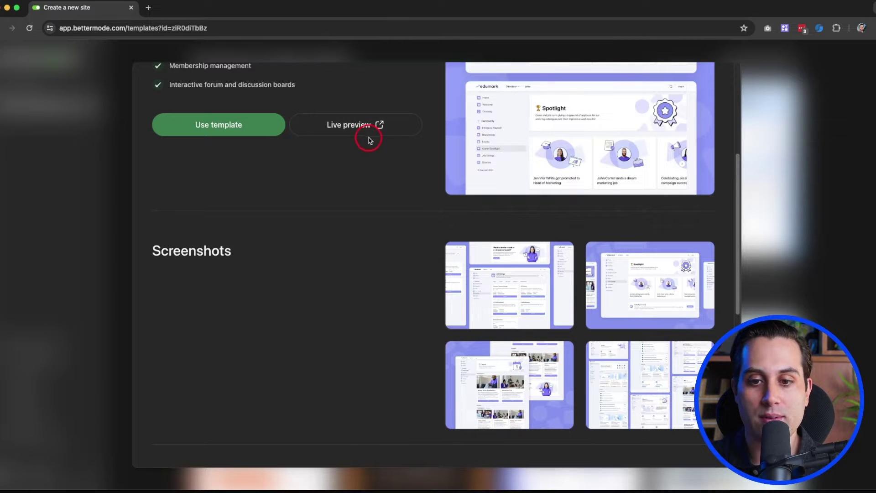
scroll(441, 207, down, 3)
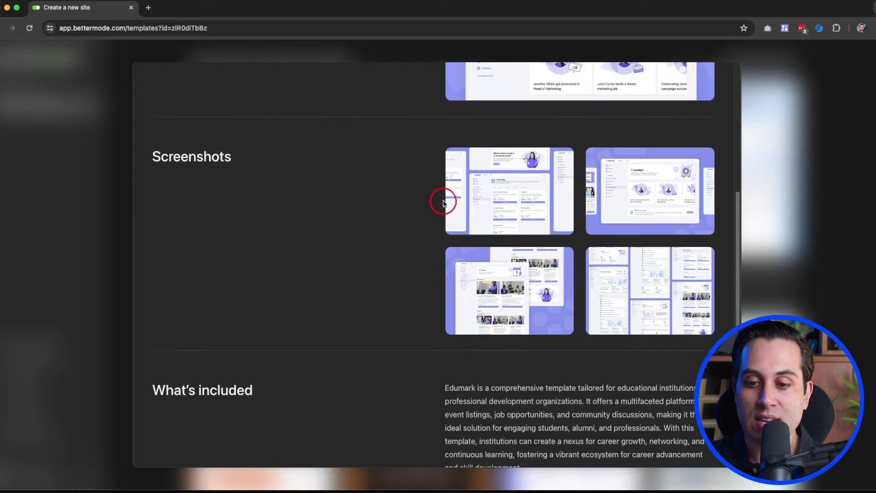
scroll(601, 210, down, 2)
scroll(346, 258, down, 6)
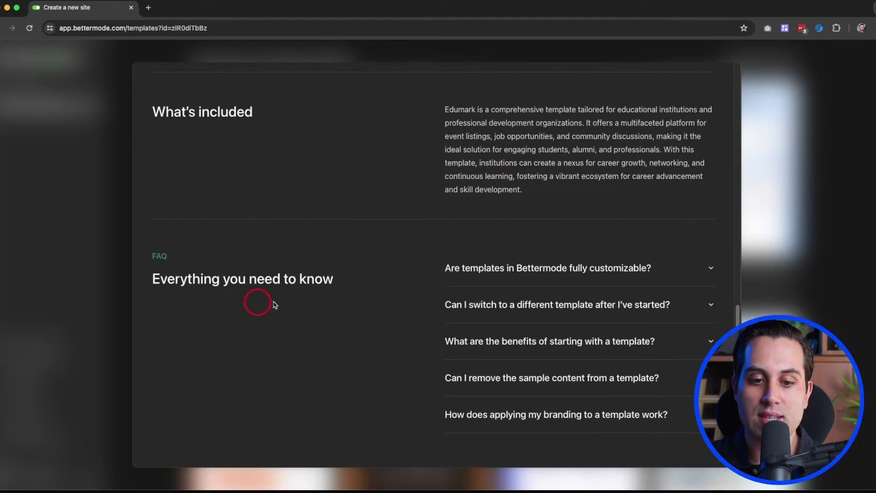
scroll(379, 256, up, 2)
key(Escape)
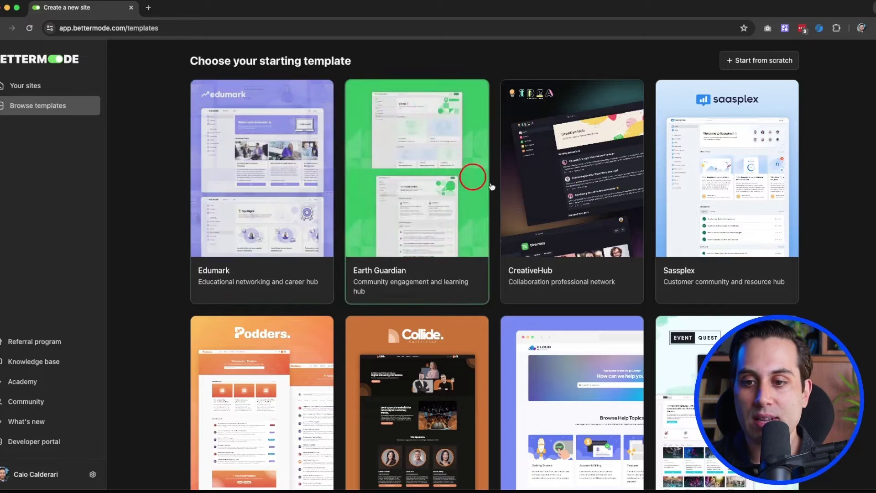
Choose the Edumark template as the starting point for the new site
click(747, 63)
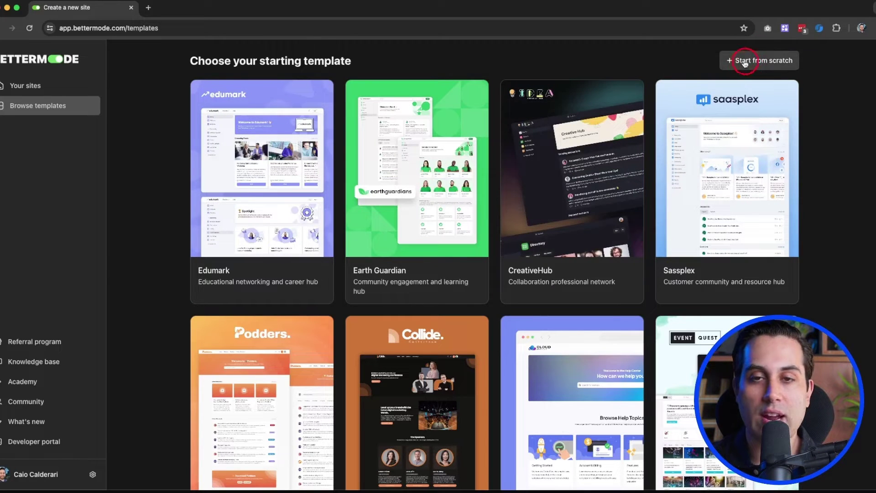
scroll(637, 188, down, 6)
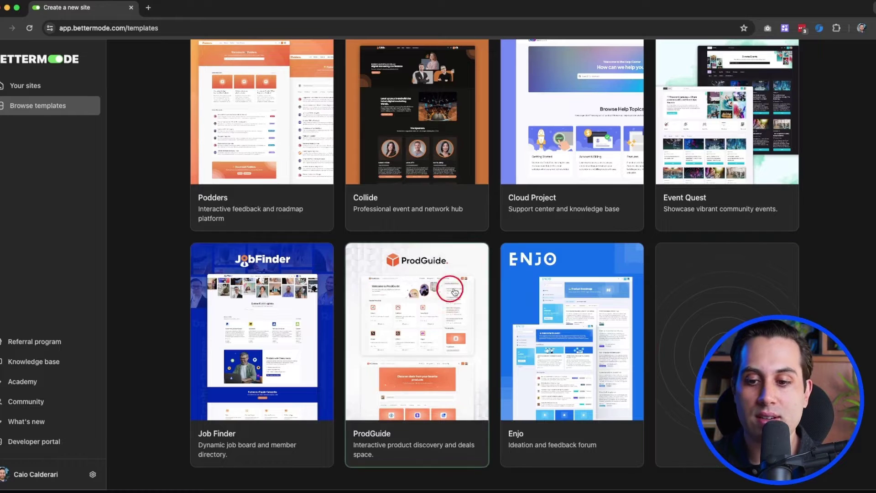
scroll(393, 323, up, 6)
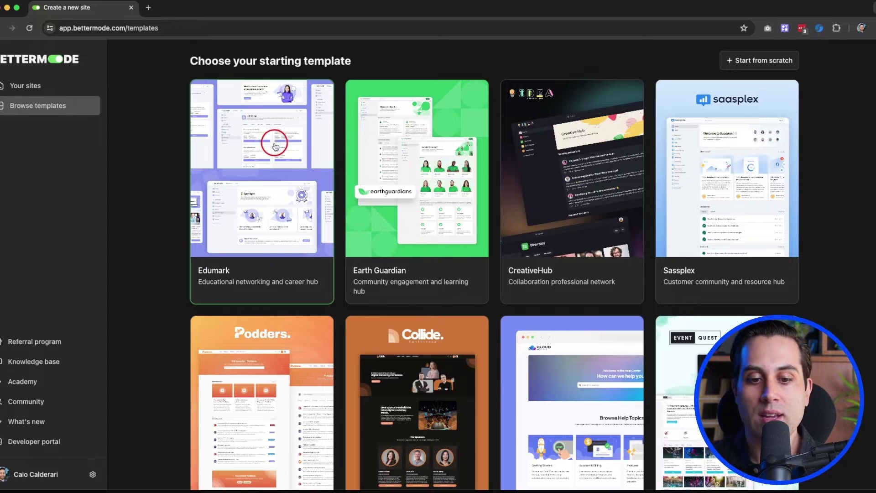
click(270, 159)
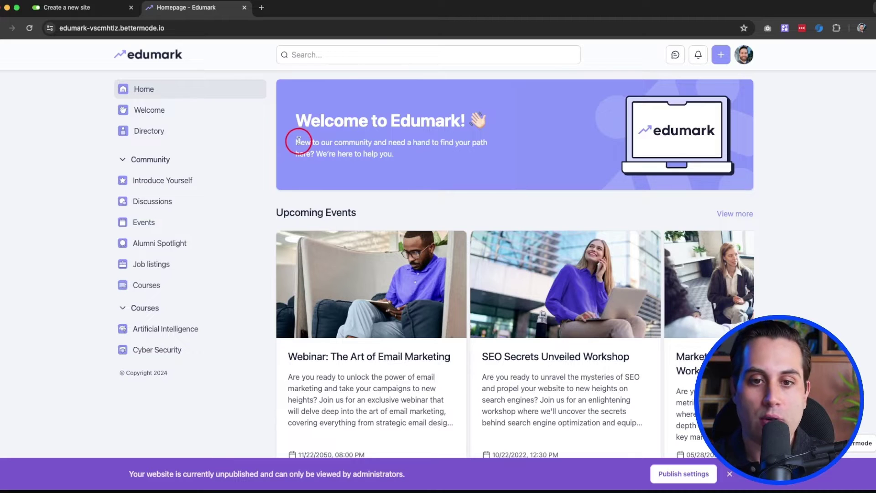
Look over the community's Welcome and Introduce Yourself pages, and the home page's alumni, job listing and discussion sections
click(163, 120)
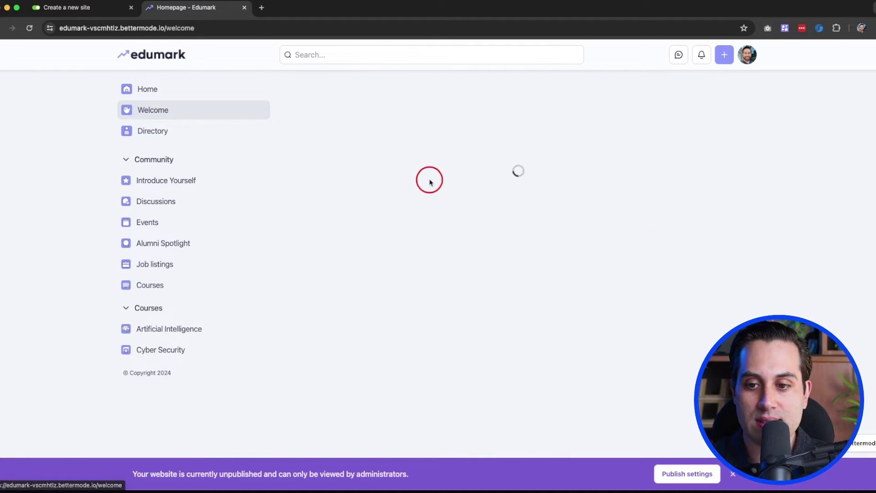
scroll(345, 169, down, 5)
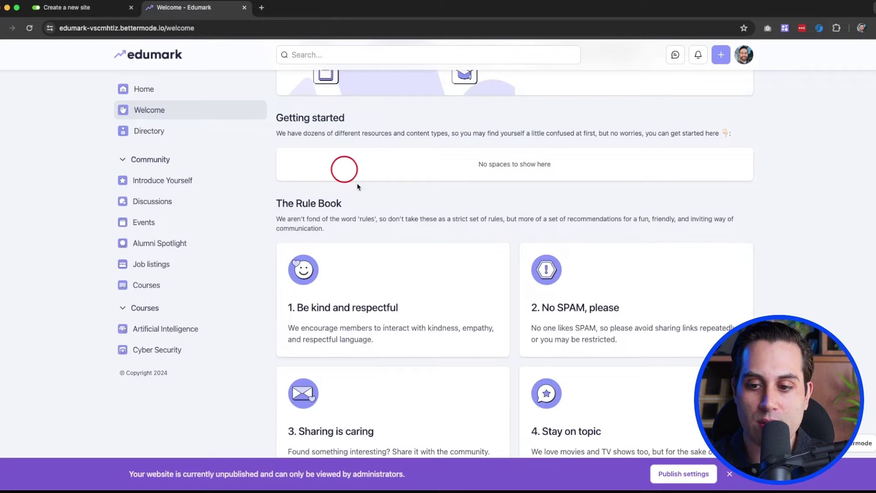
scroll(358, 186, up, 5)
click(176, 181)
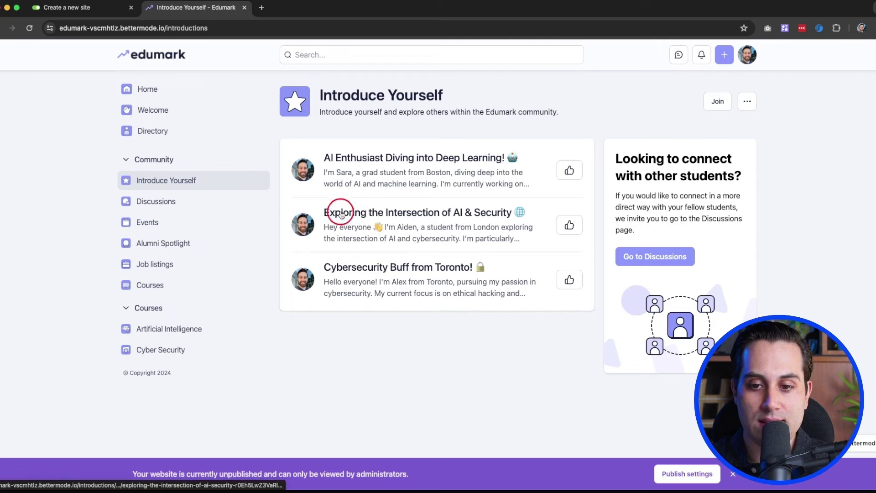
click(168, 95)
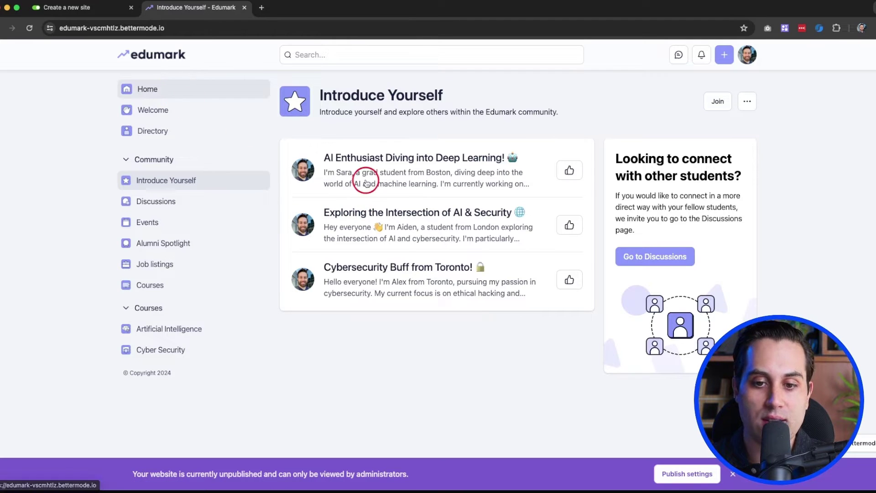
scroll(384, 215, down, 5)
scroll(404, 230, down, 8)
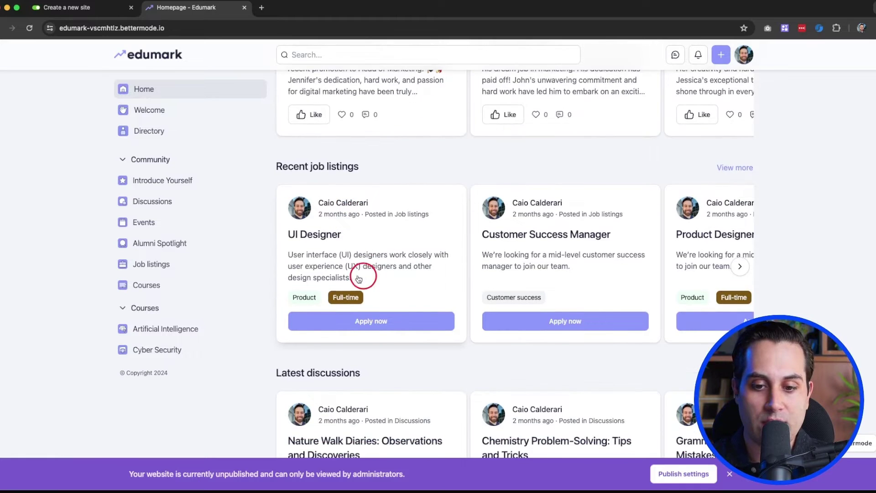
scroll(365, 256, down, 2)
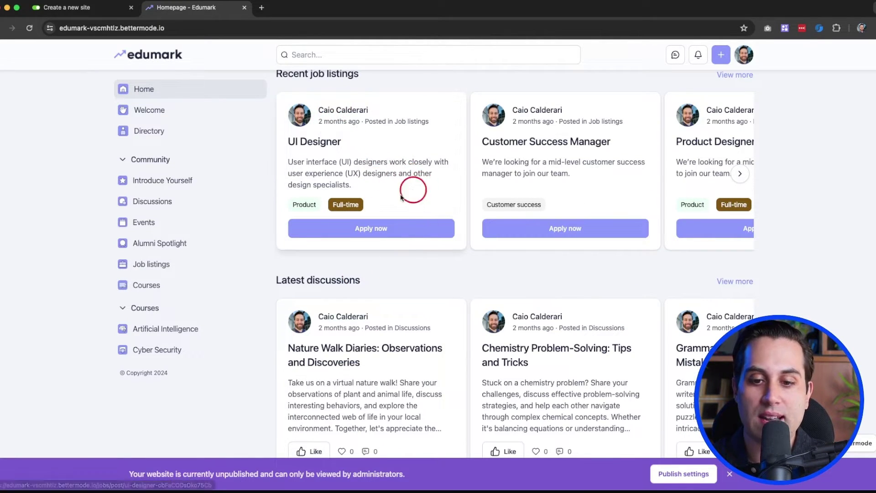
scroll(368, 365, up, 10)
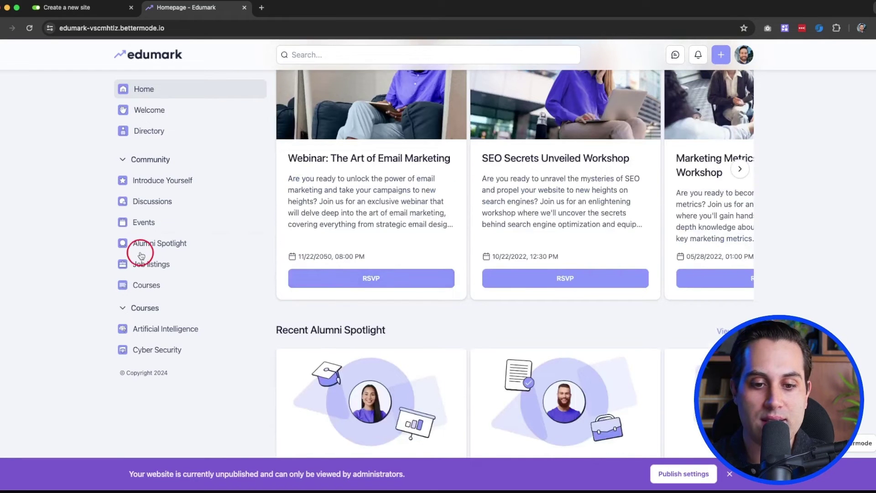
View the Alumni Spotlight and Job listings spaces, and revisit the Introduce Yourself and Welcome pages
click(142, 247)
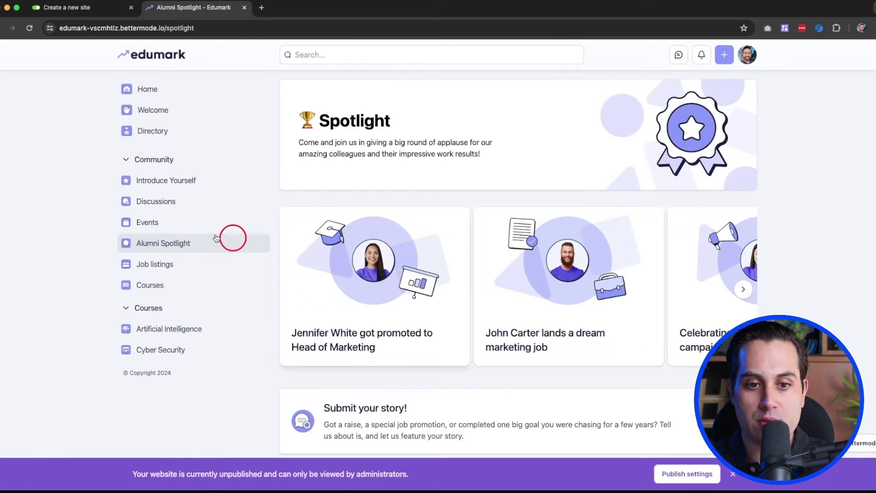
click(155, 269)
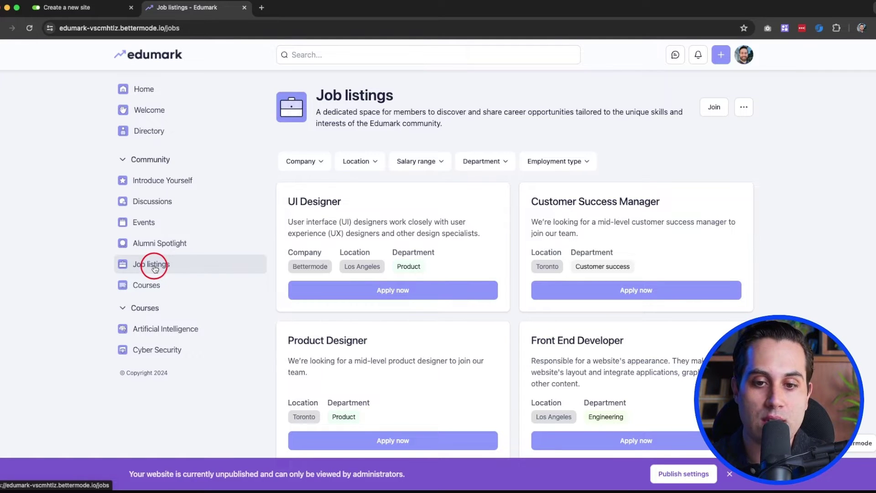
click(164, 187)
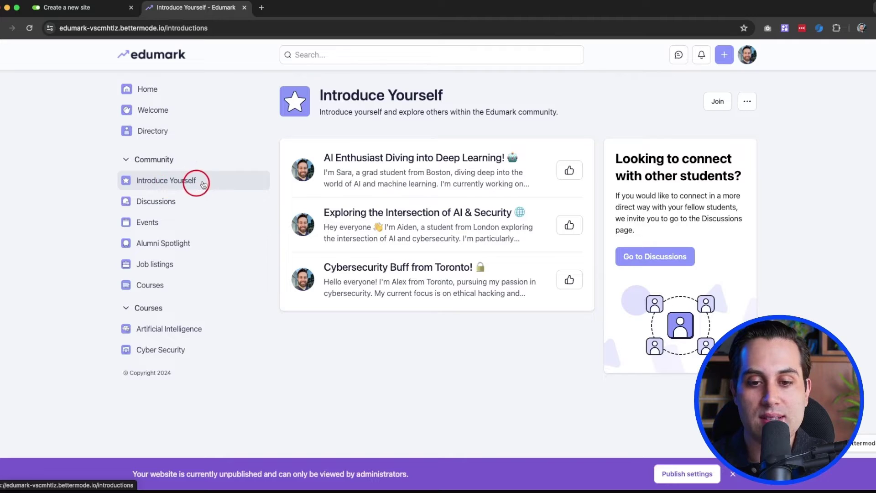
click(171, 112)
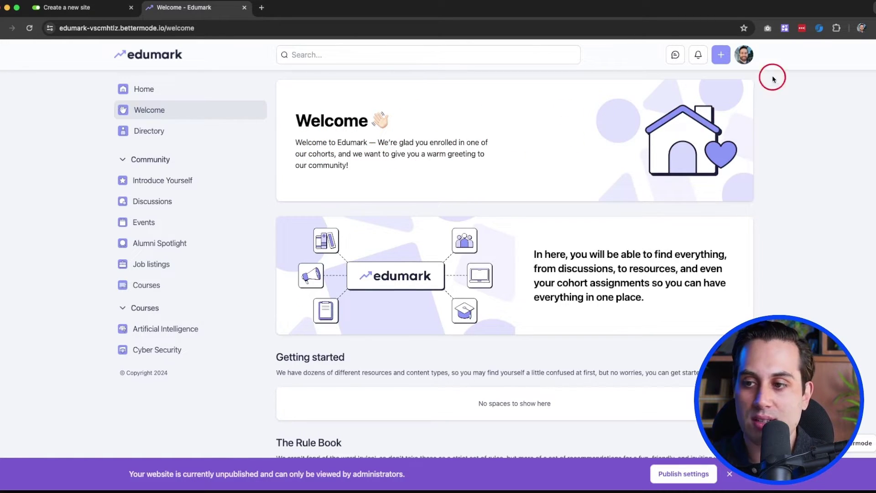
Open the site's administration and look through the members, staff, invitations, profile fields and badges
click(748, 56)
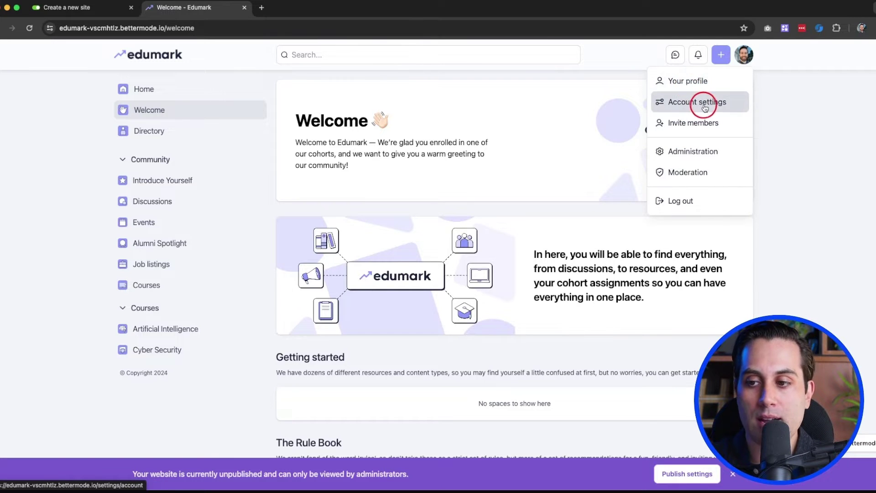
click(682, 154)
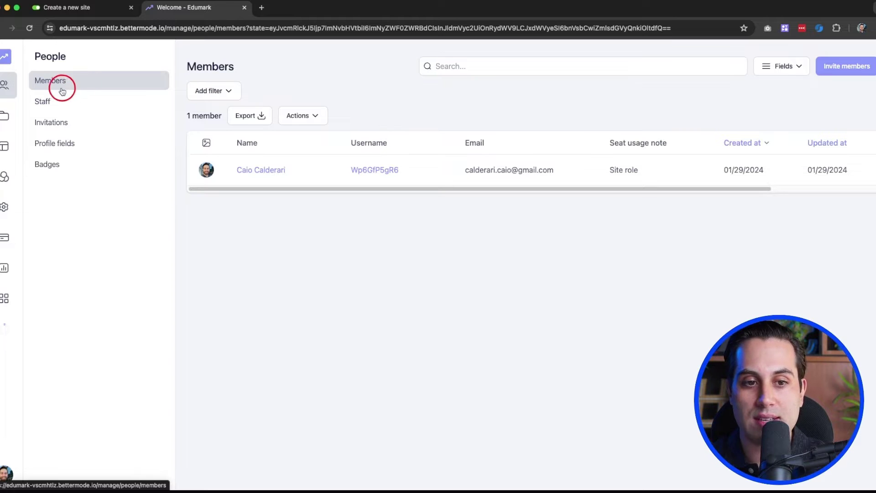
click(53, 102)
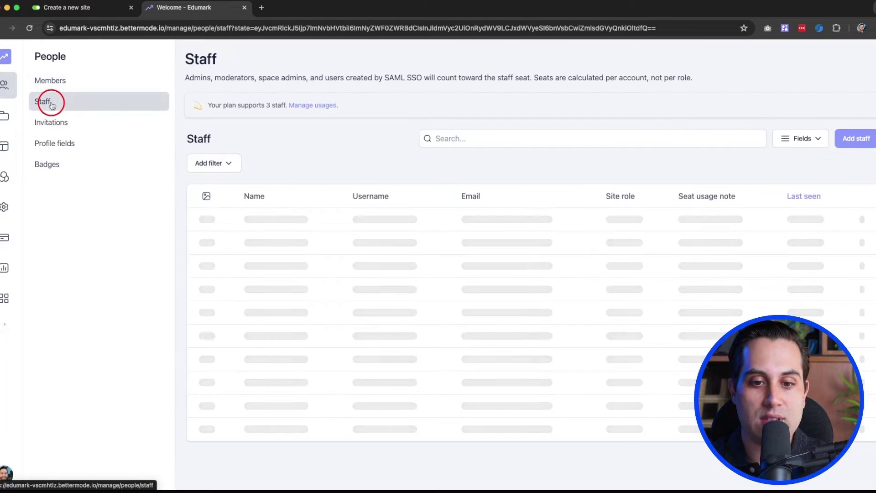
click(55, 127)
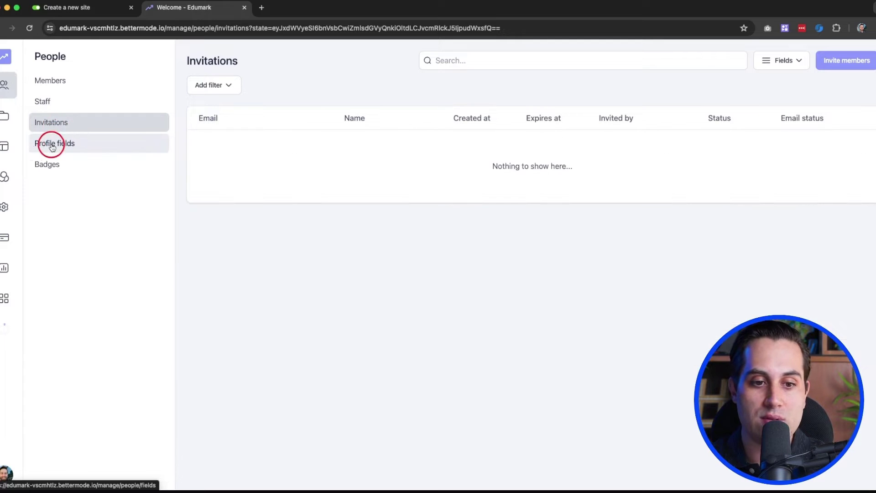
click(53, 146)
click(74, 163)
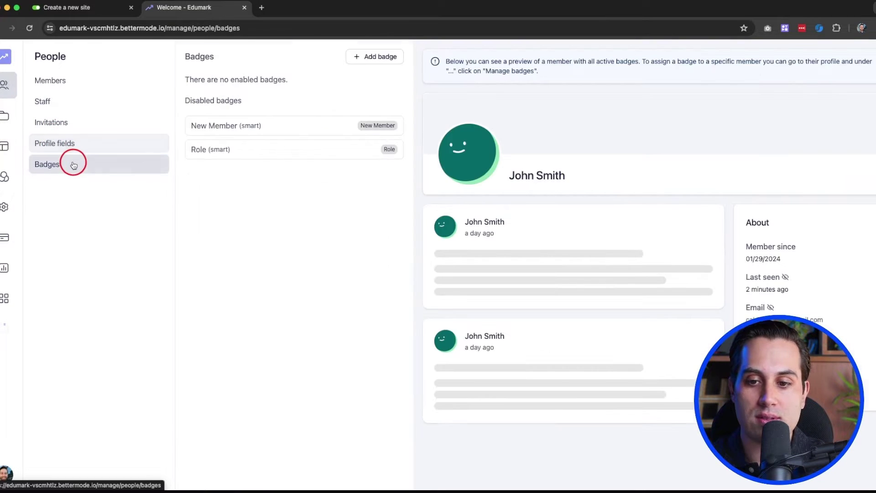
Review the site's content management: the list of posts, the spaces, the tags and the CMS models
click(4, 118)
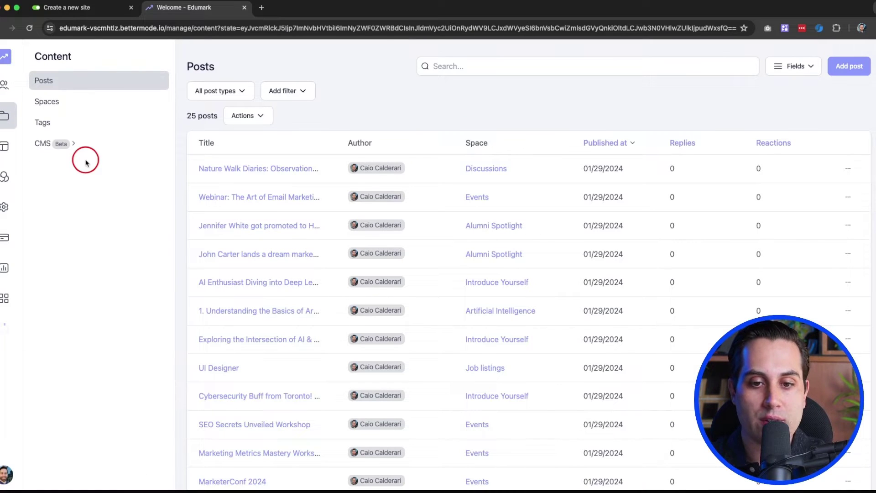
scroll(319, 200, down, 1)
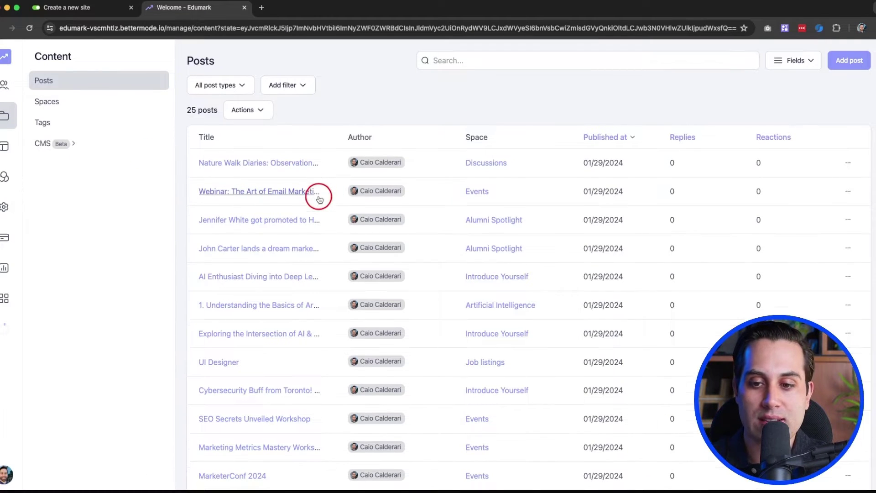
scroll(319, 200, down, 10)
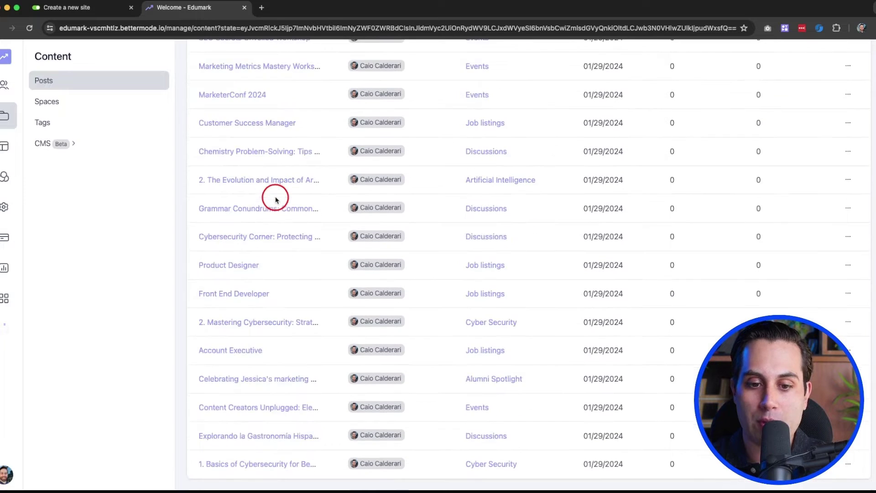
scroll(284, 263, up, 10)
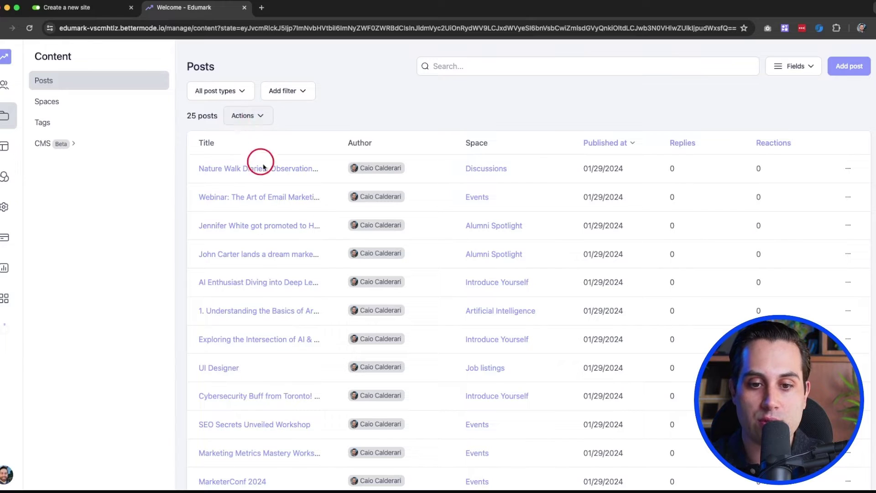
click(78, 106)
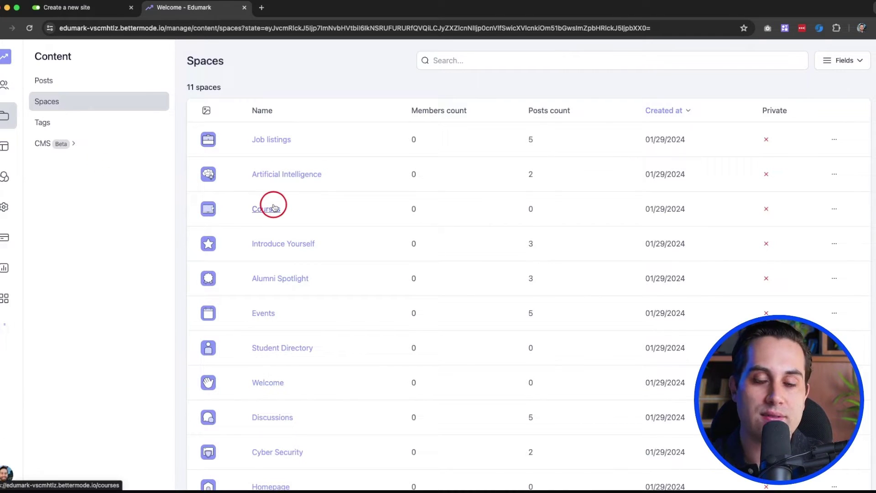
click(68, 126)
click(74, 152)
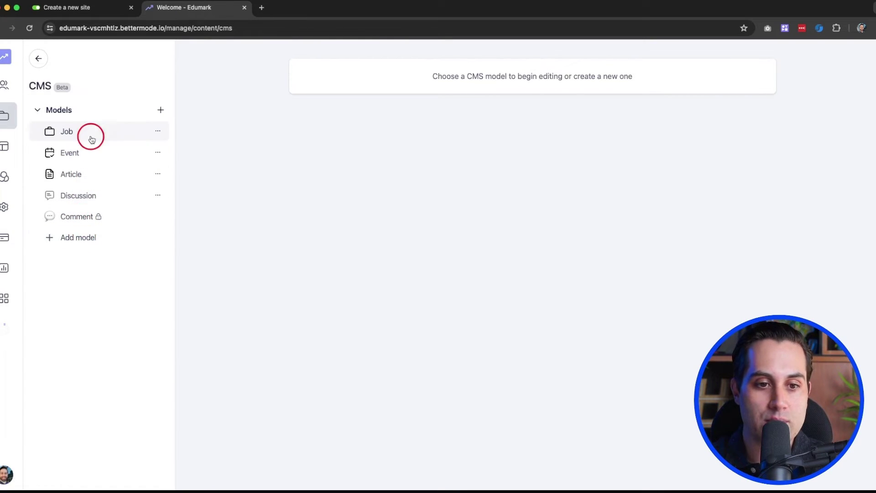
In the Design studio, inspect the Artificial Intelligence space's layout and its Posts block settings, and return to the collections and spaces
click(5, 147)
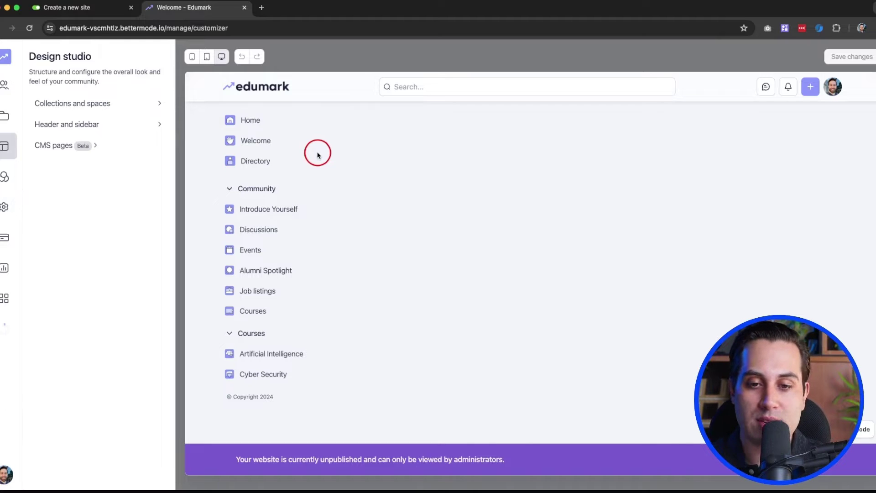
click(79, 102)
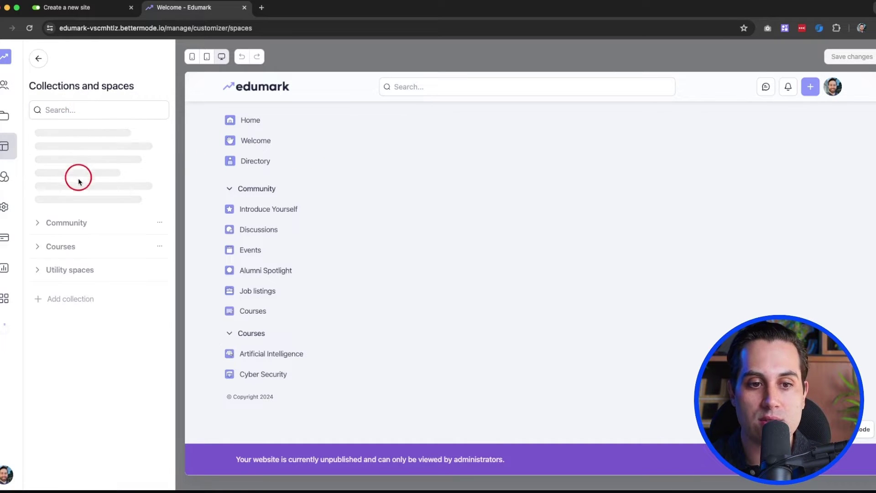
click(61, 162)
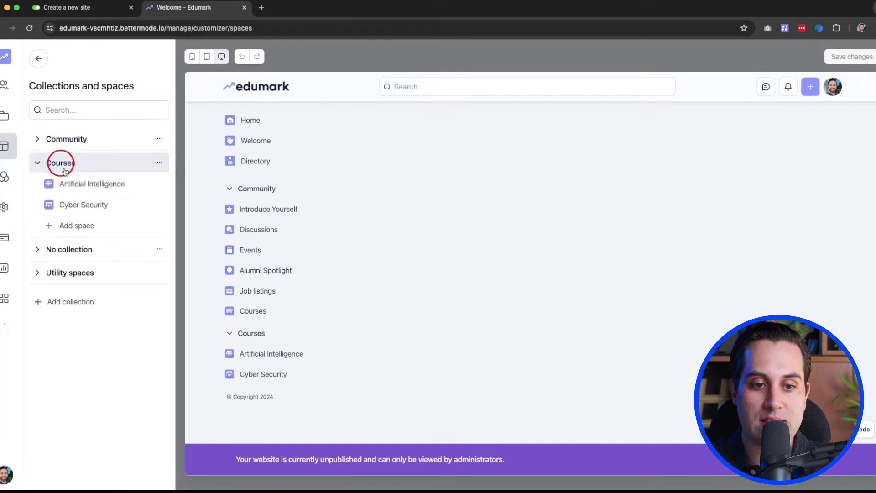
click(75, 189)
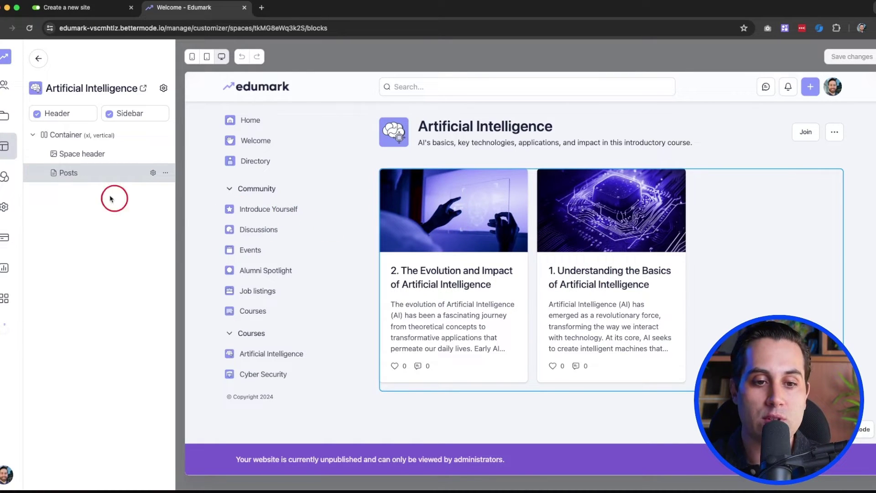
click(78, 179)
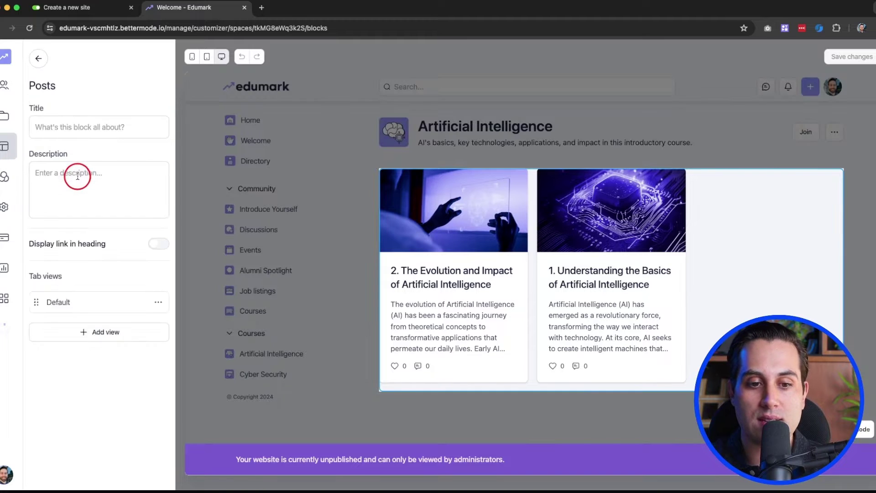
click(43, 60)
click(39, 57)
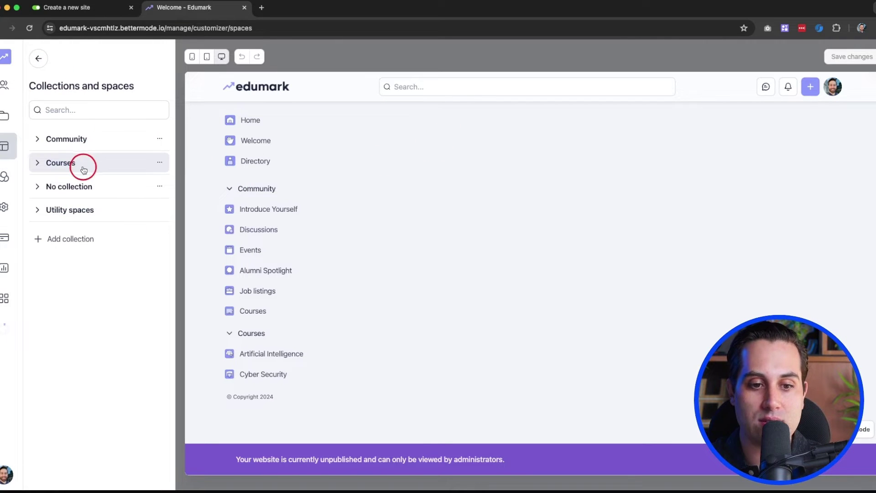
Inspect the block layouts of the Cyber Security and Introduce Yourself spaces, and return to the collections and spaces
click(78, 169)
click(64, 202)
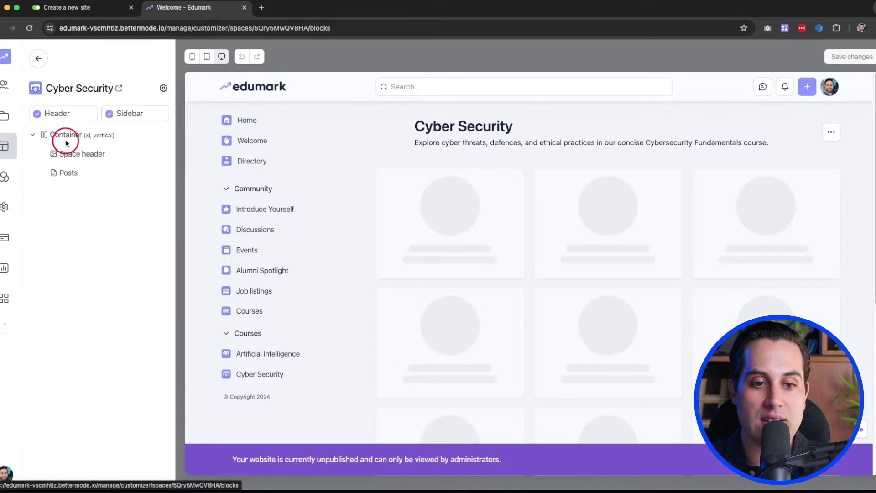
click(40, 58)
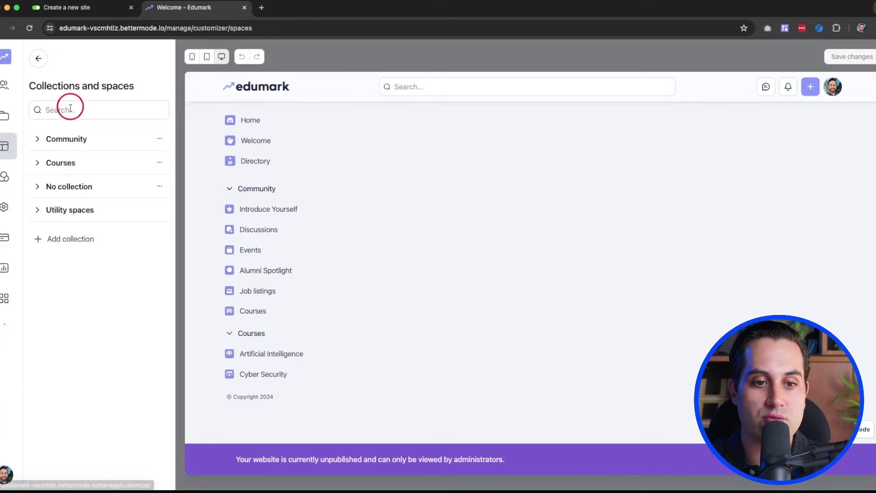
click(71, 138)
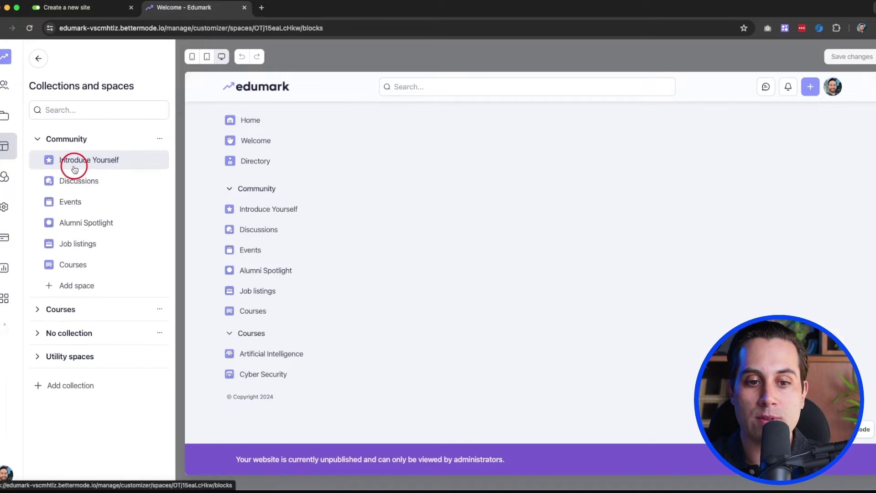
click(75, 169)
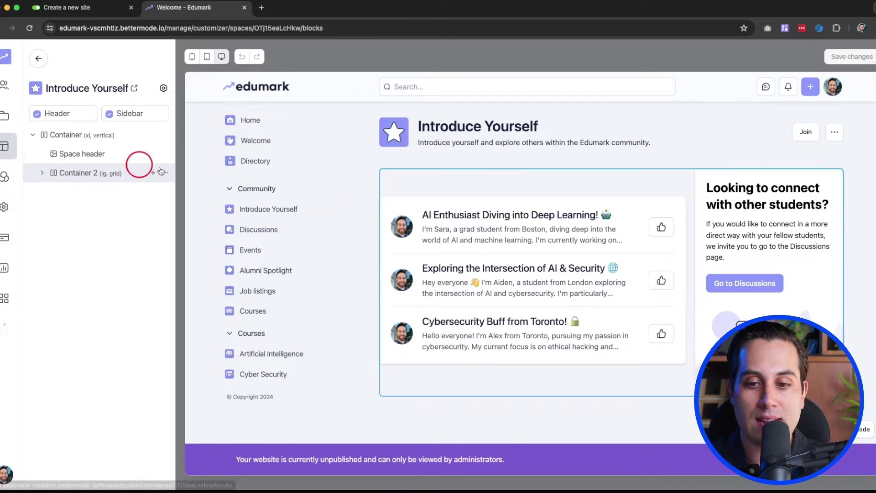
click(39, 59)
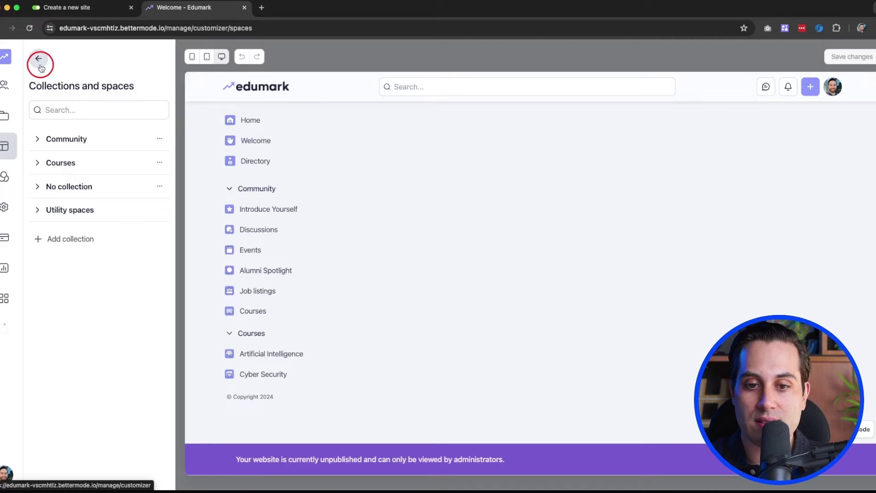
Open the site's appearance settings and view the light logo, square image and favicon
click(5, 178)
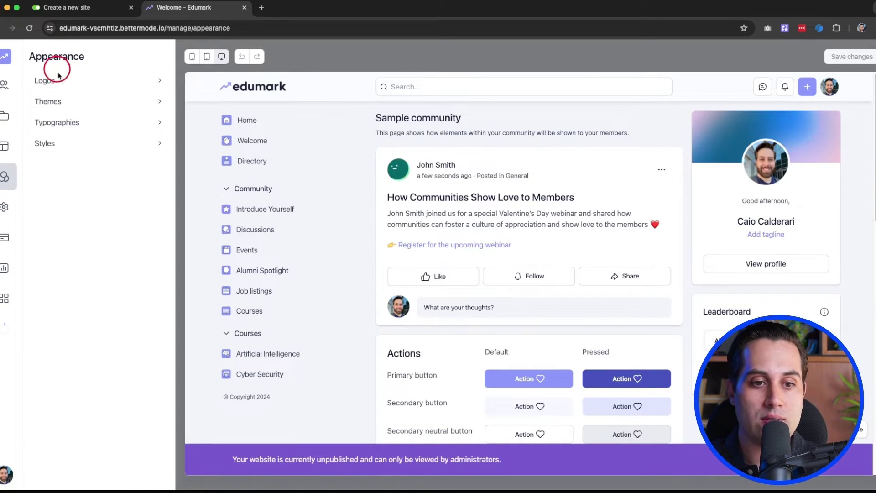
click(98, 87)
scroll(109, 381, down, 1)
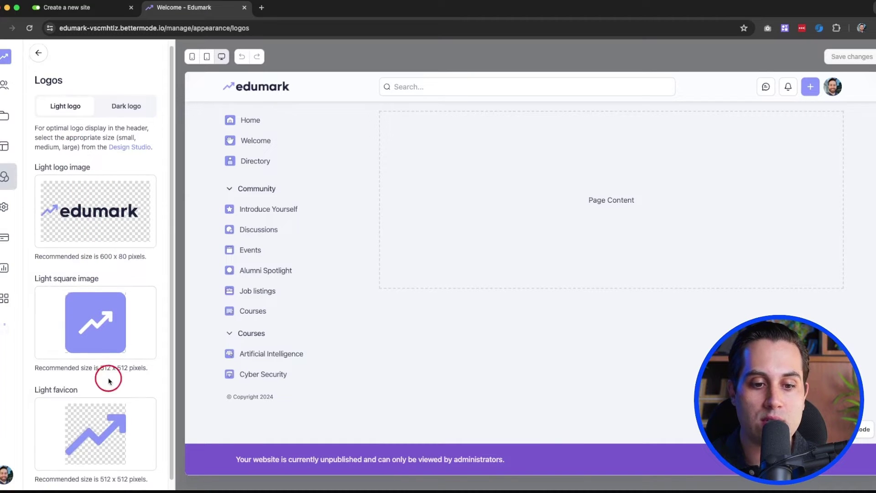
Return to the appearance options, open the theme settings and preview the Dark 1 and Dark 2 themes
click(39, 44)
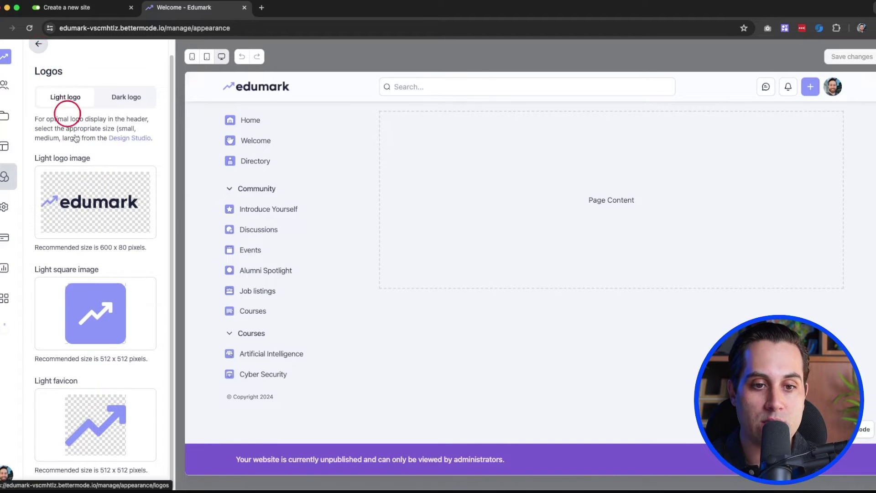
click(71, 103)
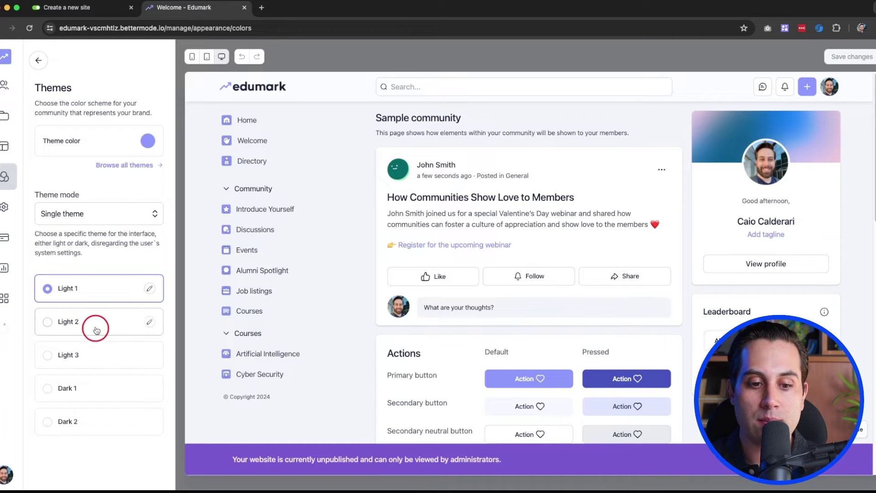
click(76, 394)
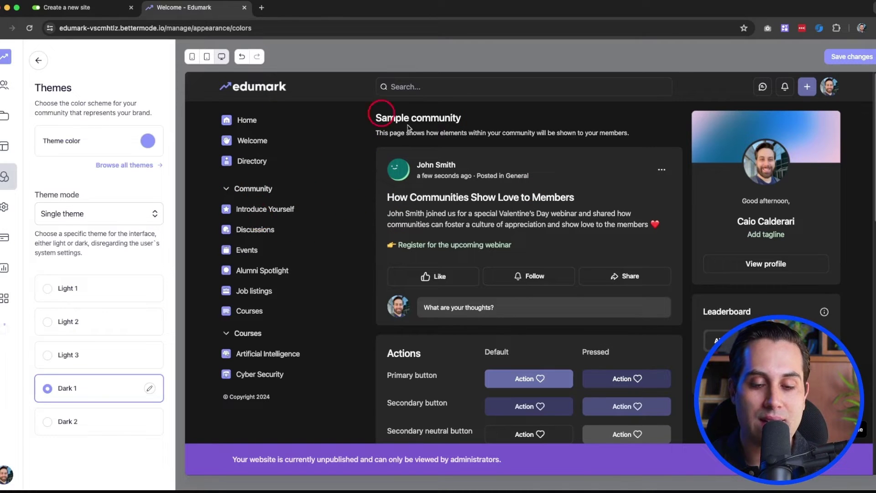
click(79, 426)
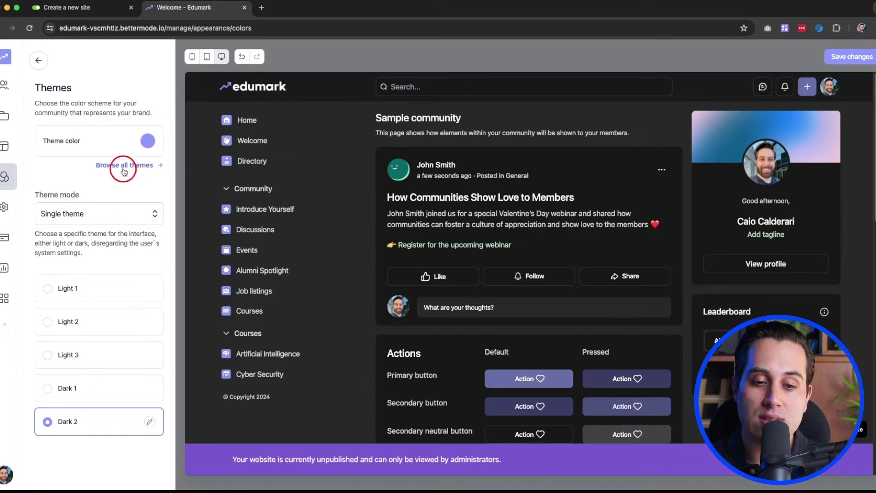
Examine the editable colours of the Dark 2 theme style and return to the list of themes
click(148, 423)
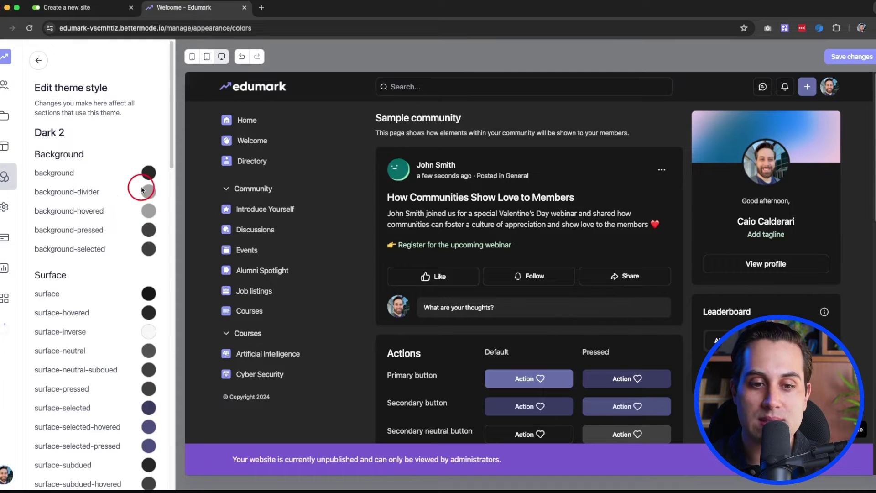
scroll(141, 189, down, 20)
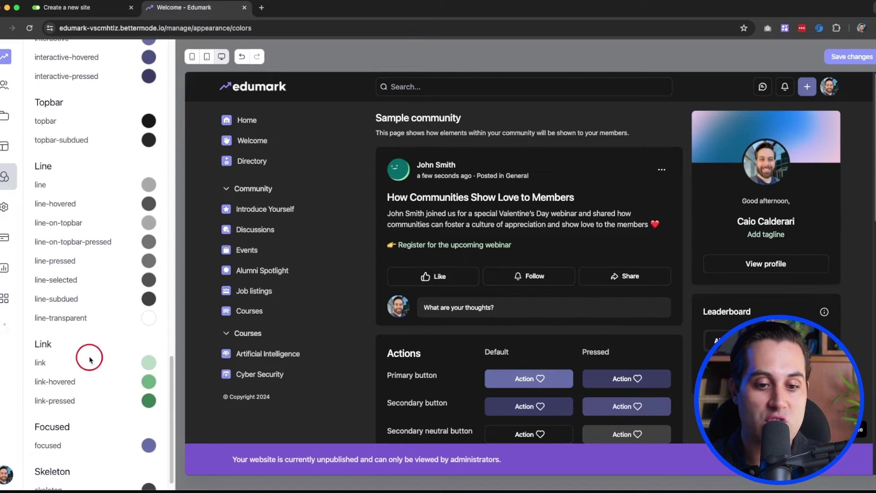
scroll(94, 298, up, 20)
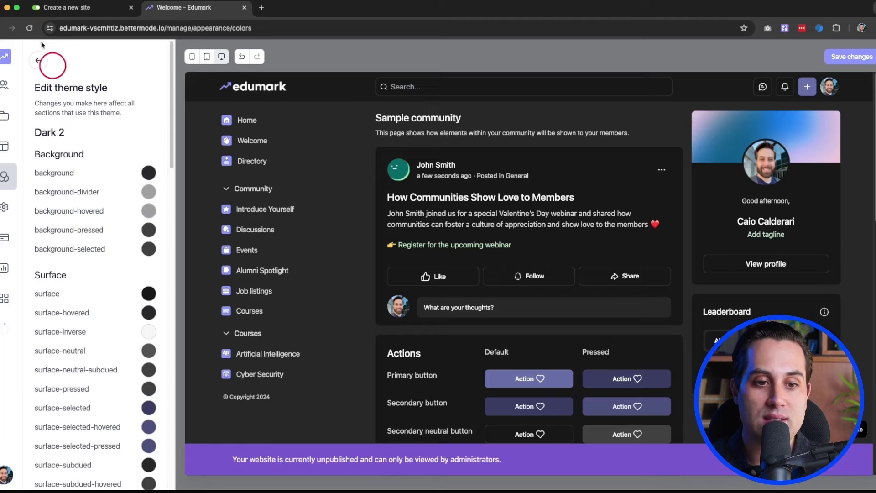
click(39, 60)
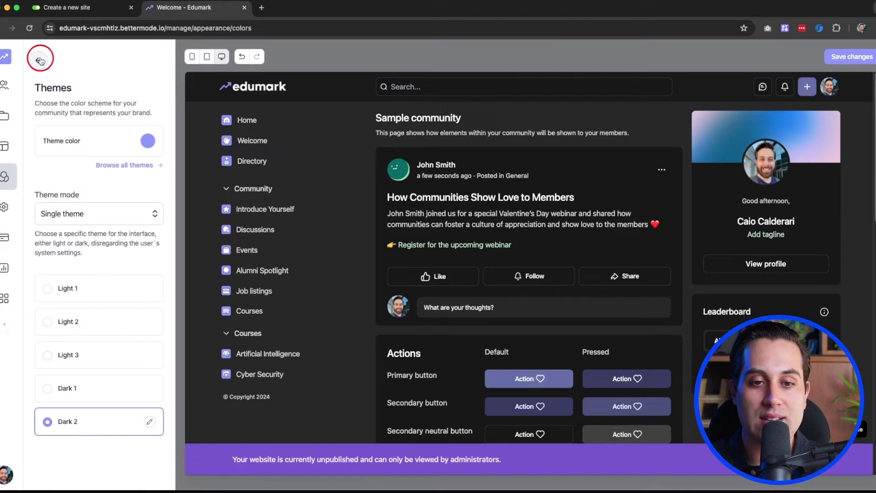
View the community and authentication settings, and review the analytics overview in the reports
click(21, 221)
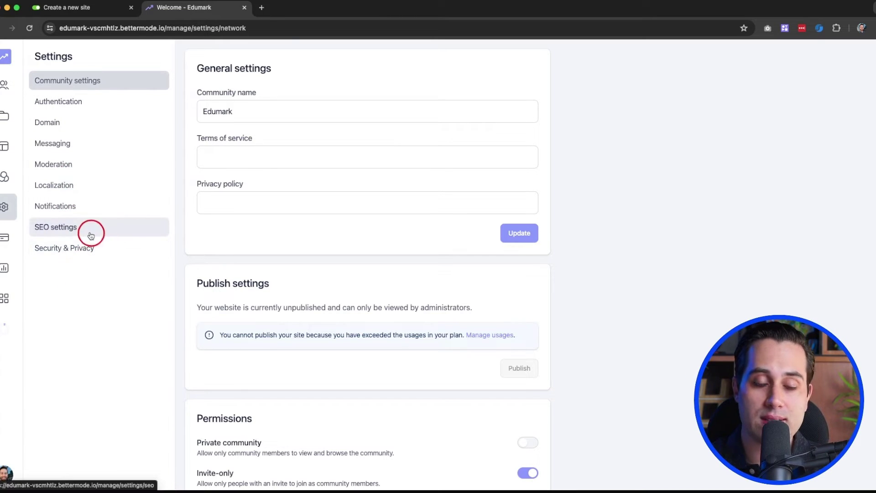
click(78, 105)
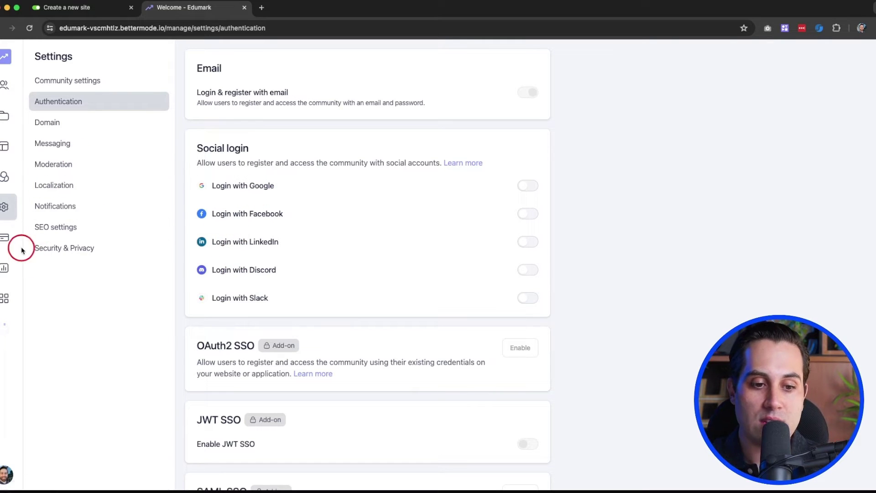
click(4, 271)
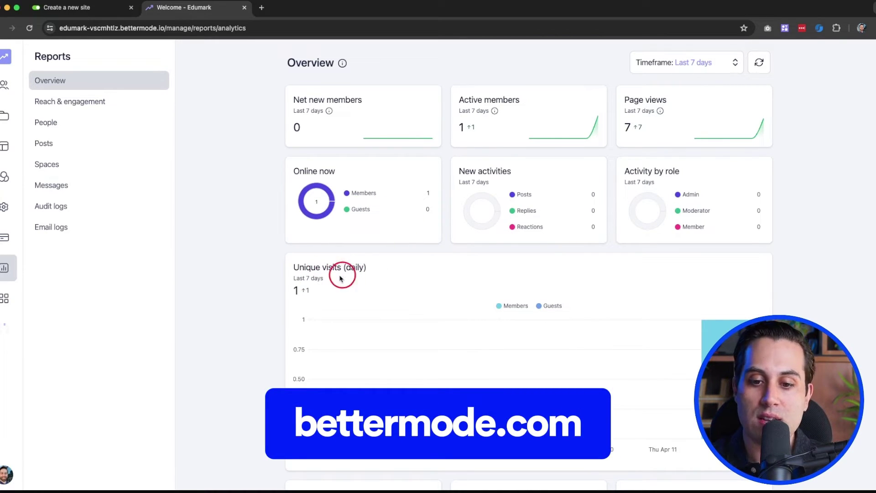
scroll(365, 260, down, 3)
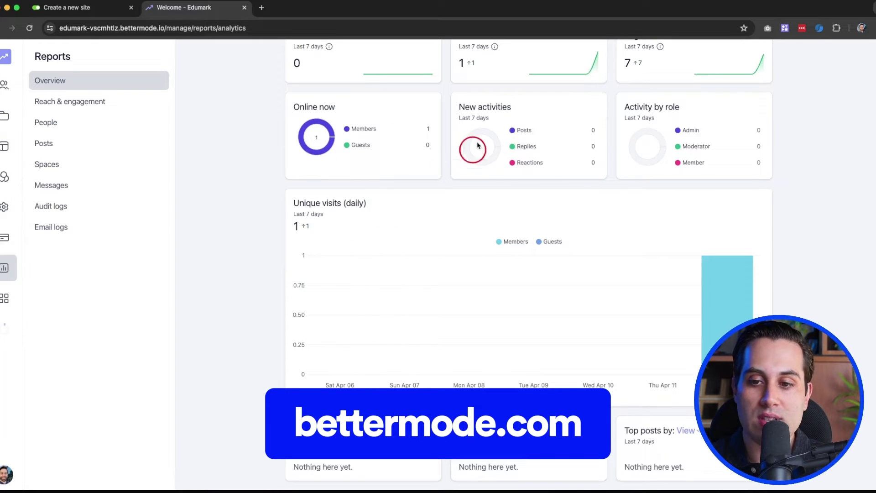
scroll(537, 184, up, 3)
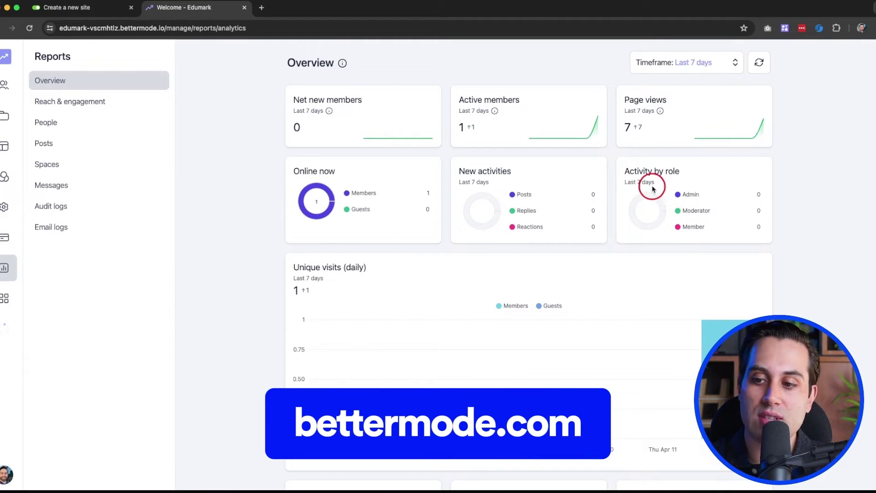
scroll(652, 188, down, 1)
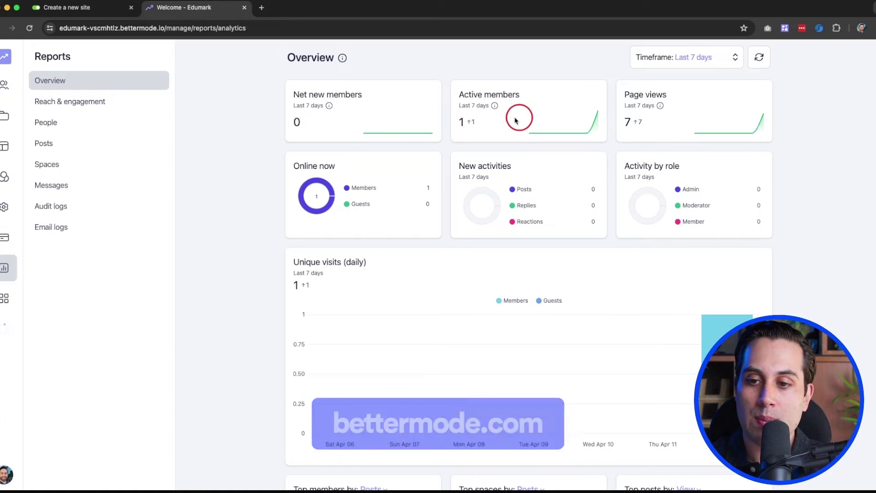
scroll(488, 123, down, 3)
scroll(452, 246, up, 3)
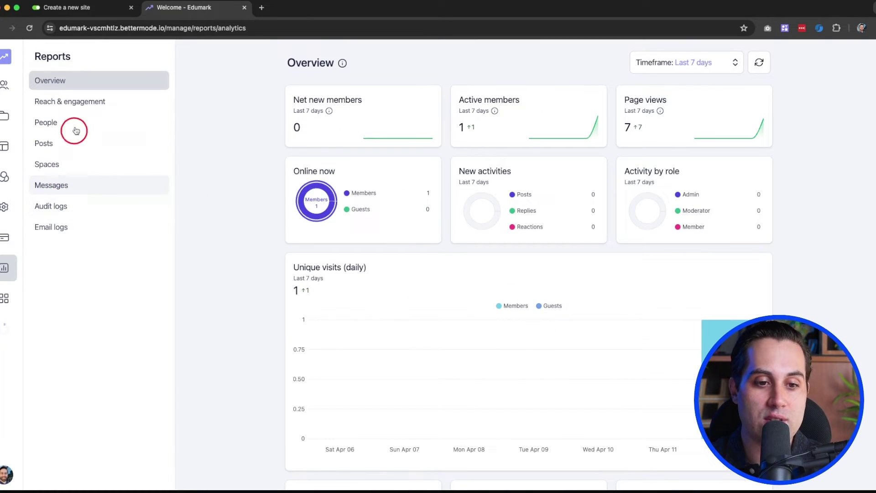
Browse the app store's available apps and integrations
click(6, 298)
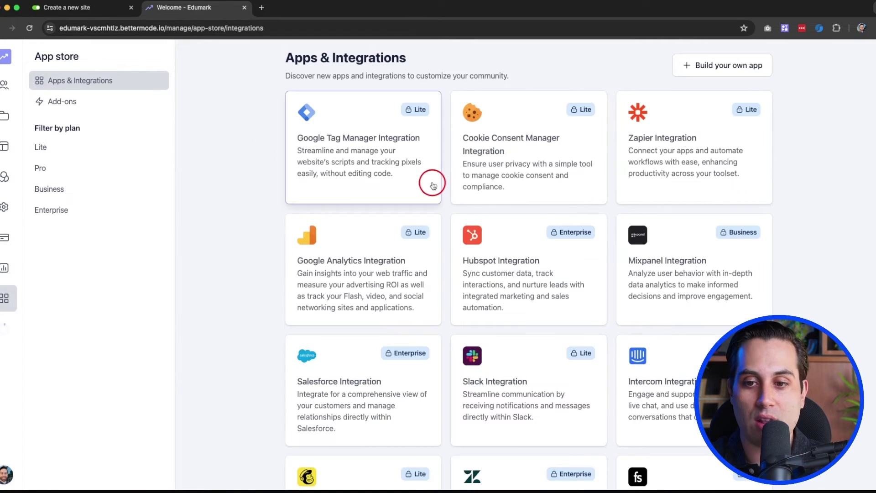
scroll(584, 196, down, 7)
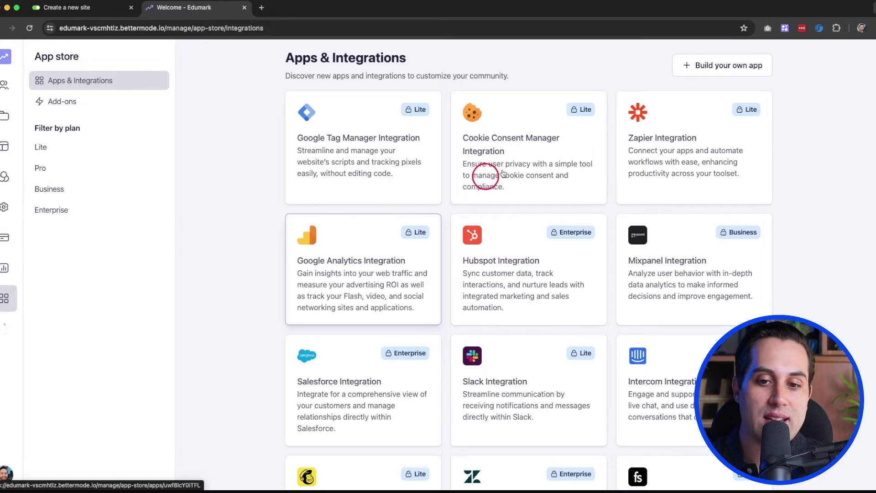
scroll(362, 180, down, 5)
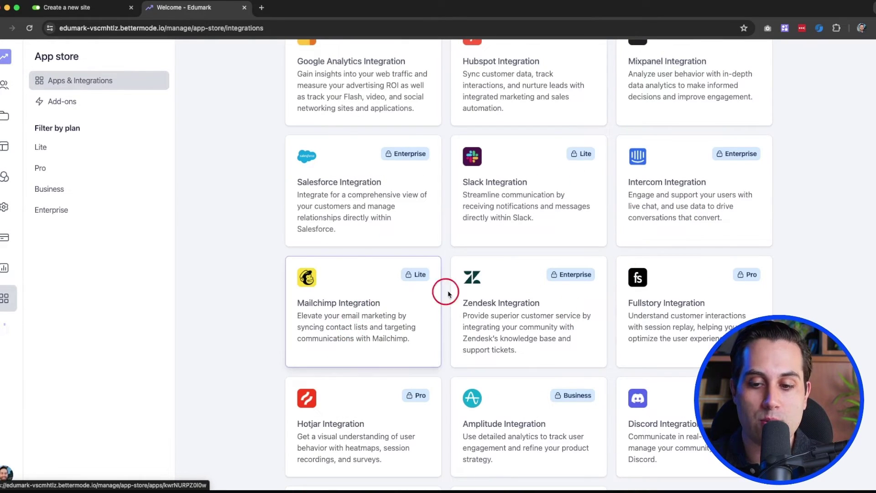
scroll(434, 366, up, 5)
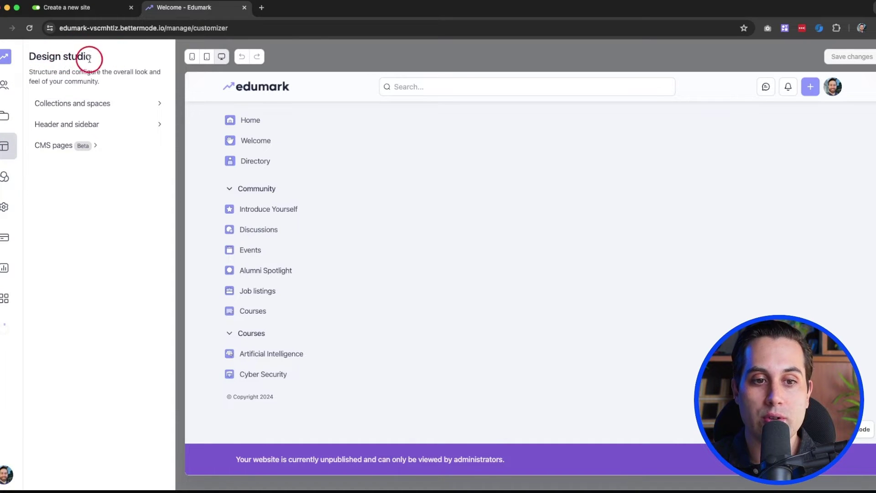
In the Design studio, start adding a space to the Community collection and preview the Blank Page template
click(140, 105)
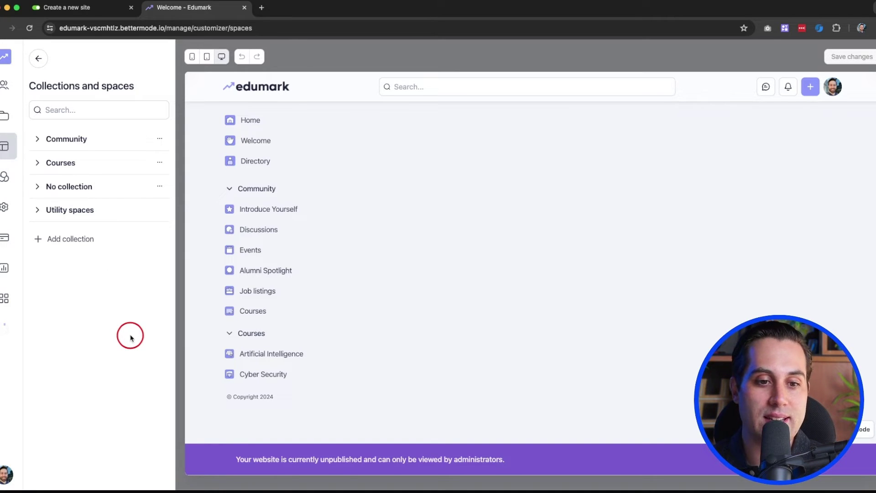
click(37, 163)
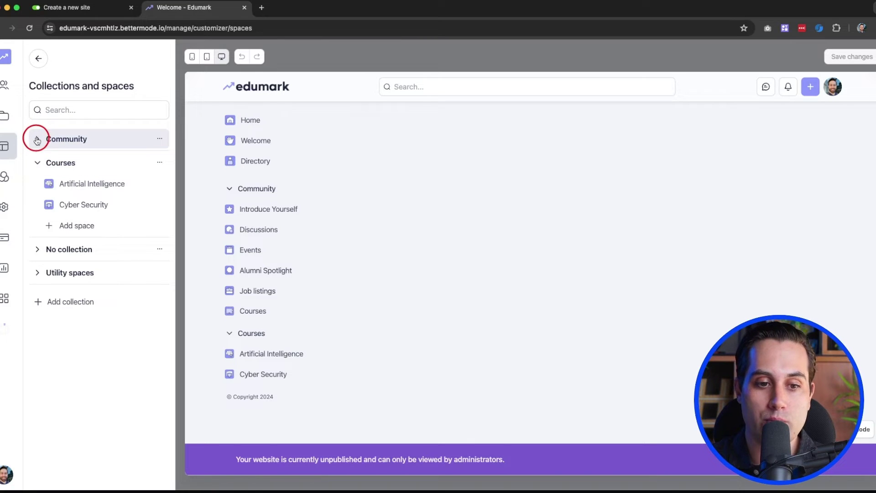
click(38, 141)
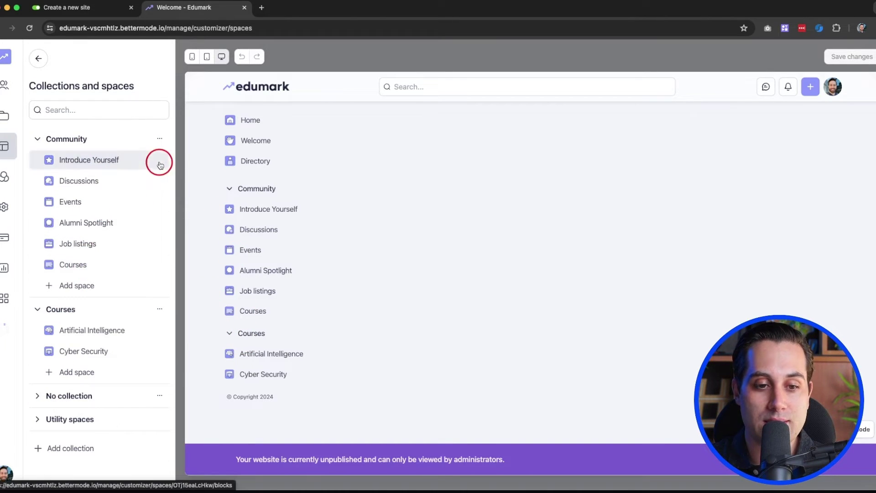
click(60, 293)
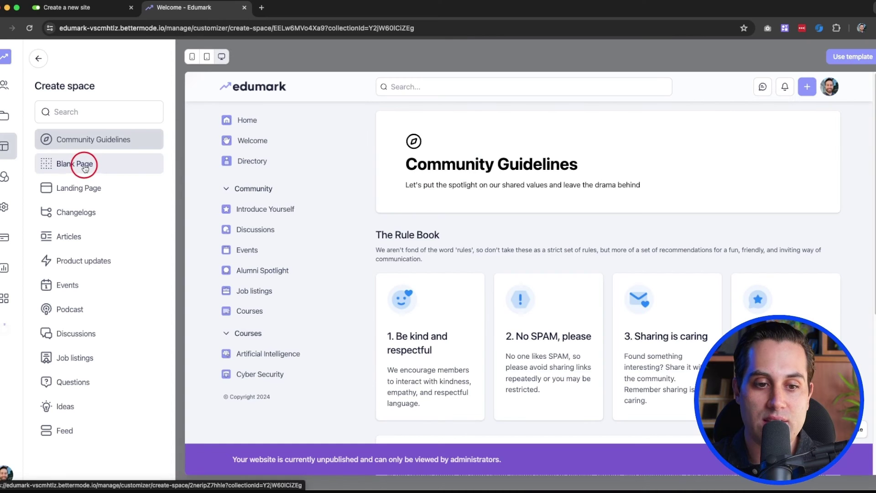
click(85, 168)
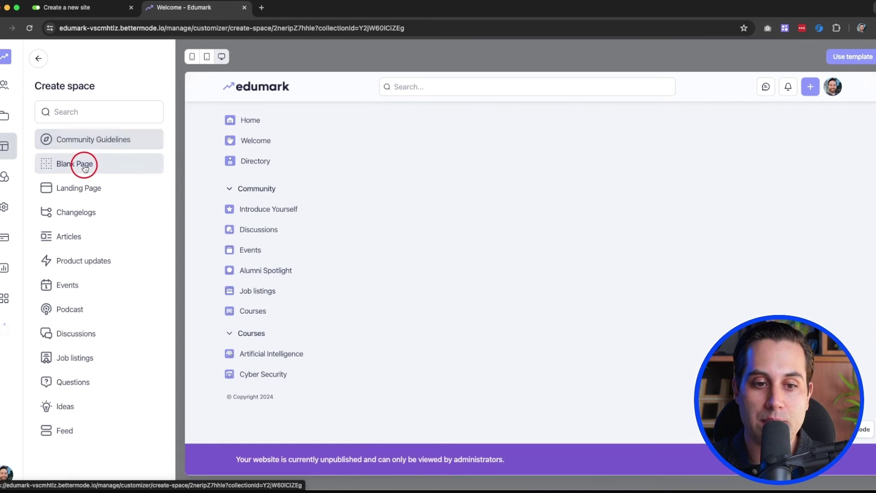
click(566, 232)
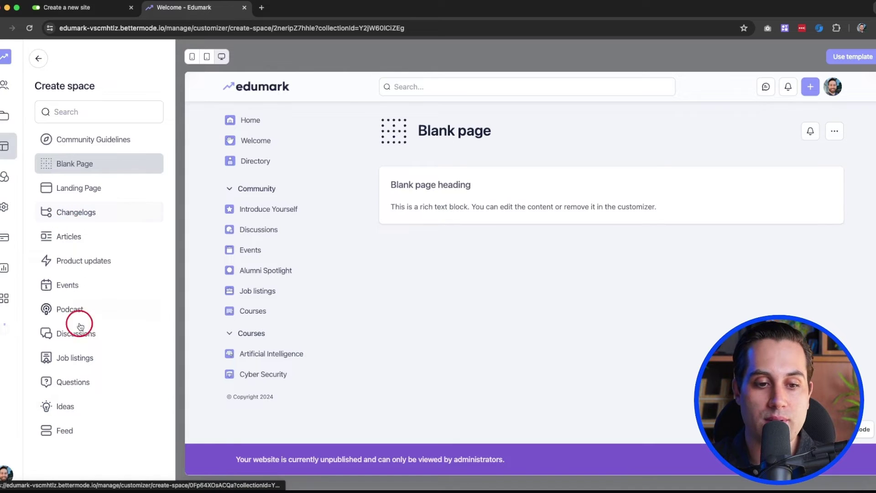
Choose the Articles template for the new space and look through its featured and regular article sections
click(74, 239)
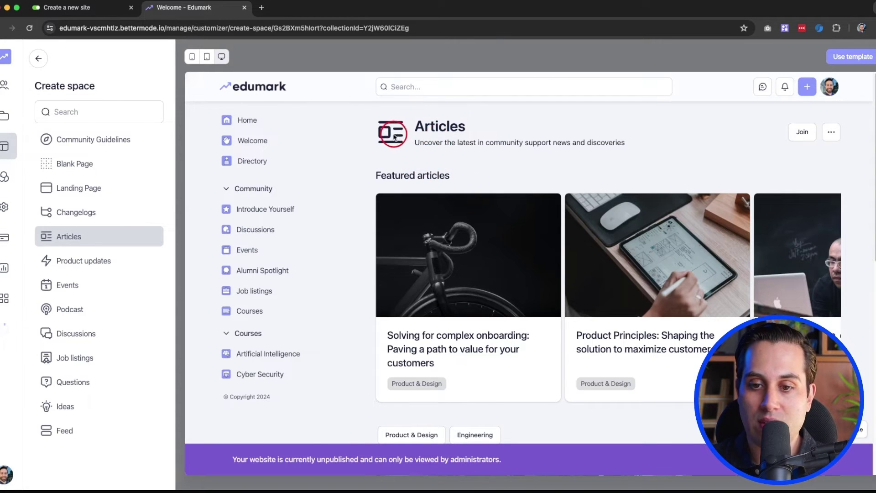
scroll(404, 186, down, 10)
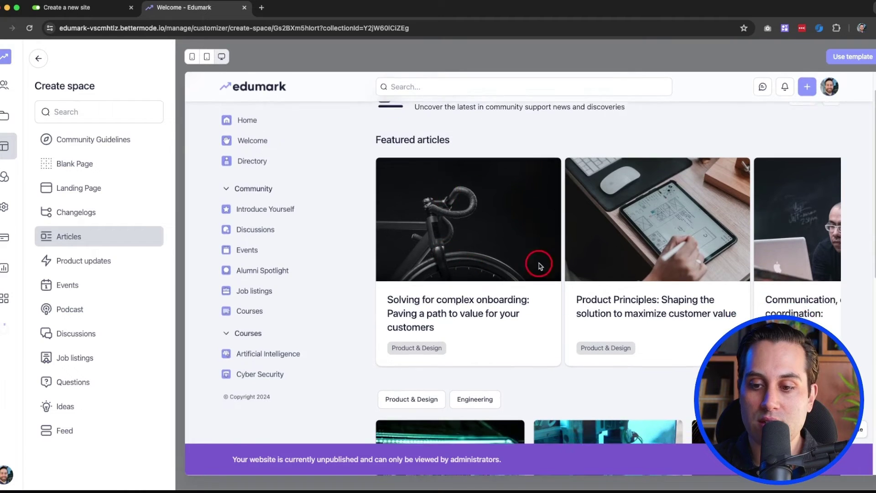
scroll(453, 247, up, 5)
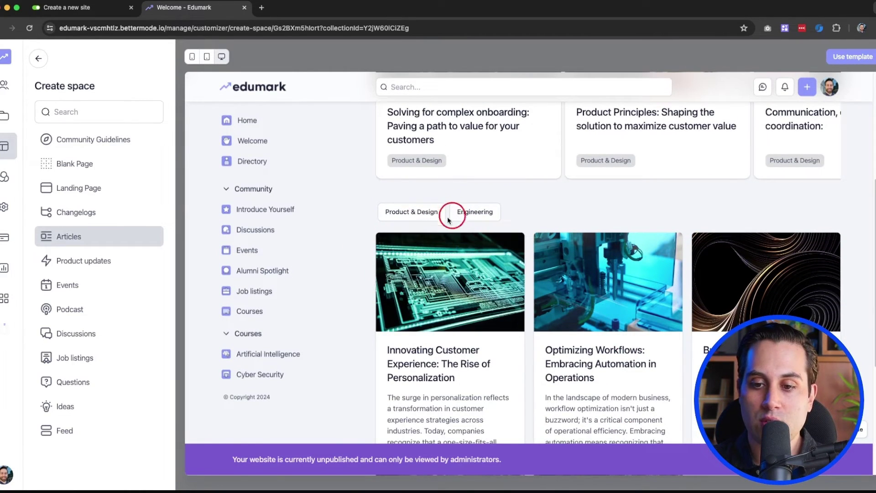
scroll(514, 271, down, 5)
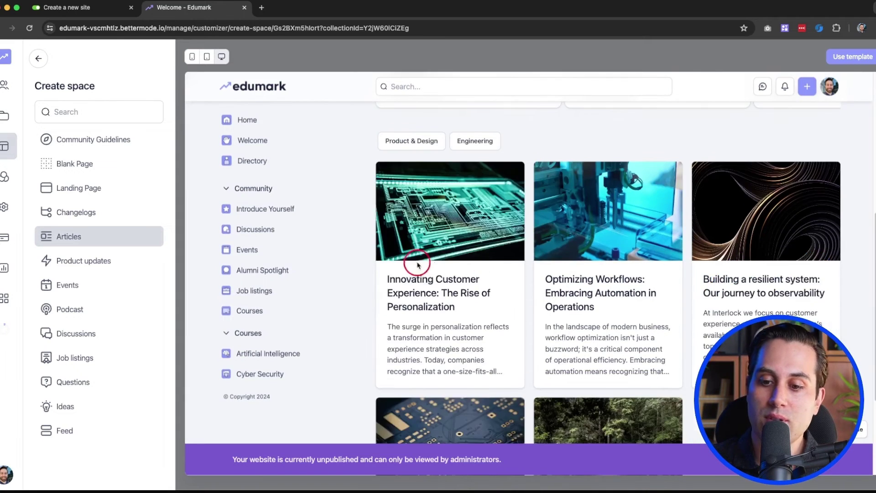
scroll(444, 297, up, 8)
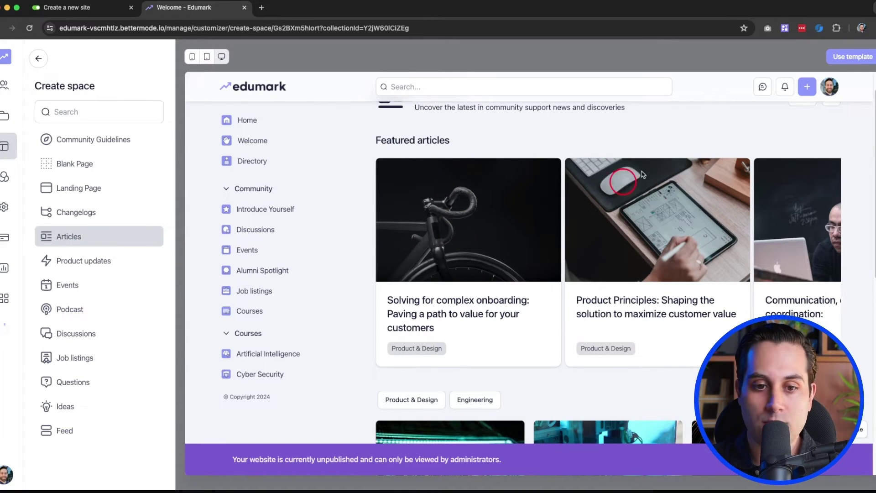
Create a non-private space named Blog in the Community collection, described as "Useful articles about your company", and view its Featured Articles block
click(846, 59)
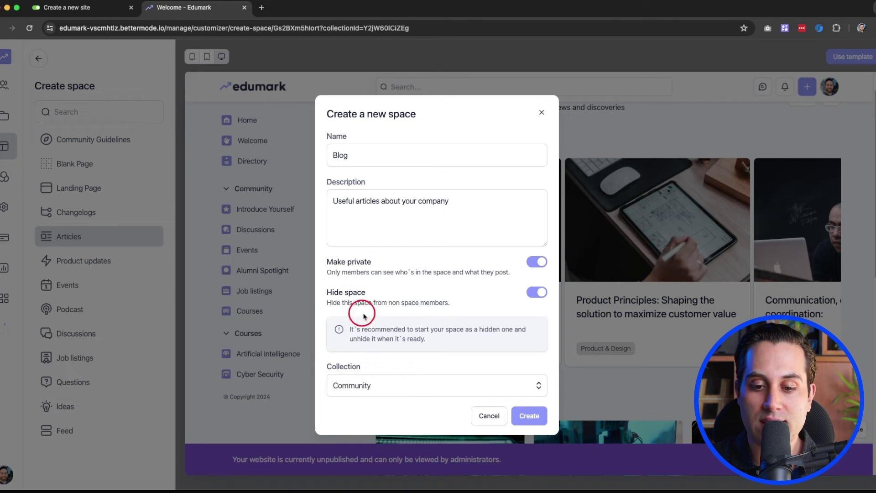
click(536, 261)
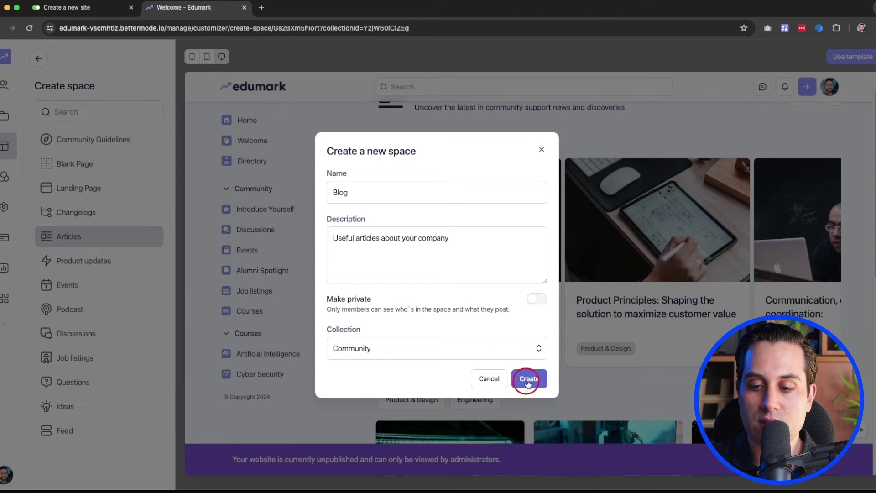
click(531, 380)
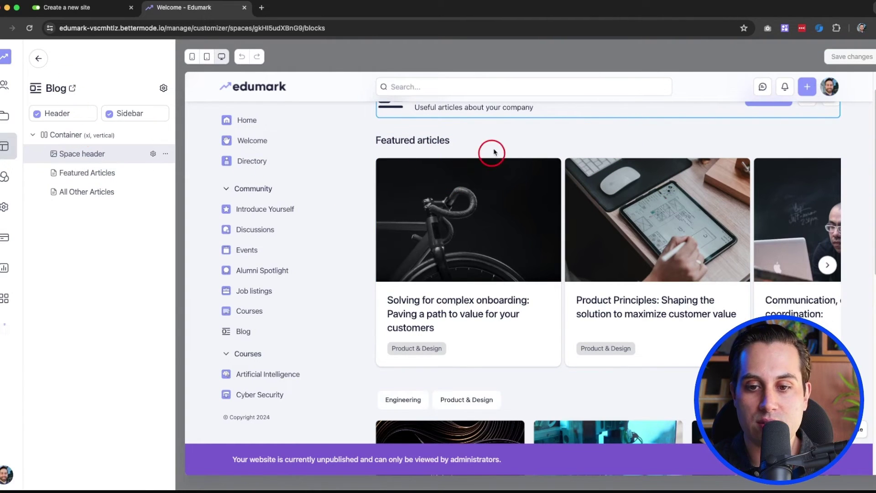
scroll(515, 209, up, 2)
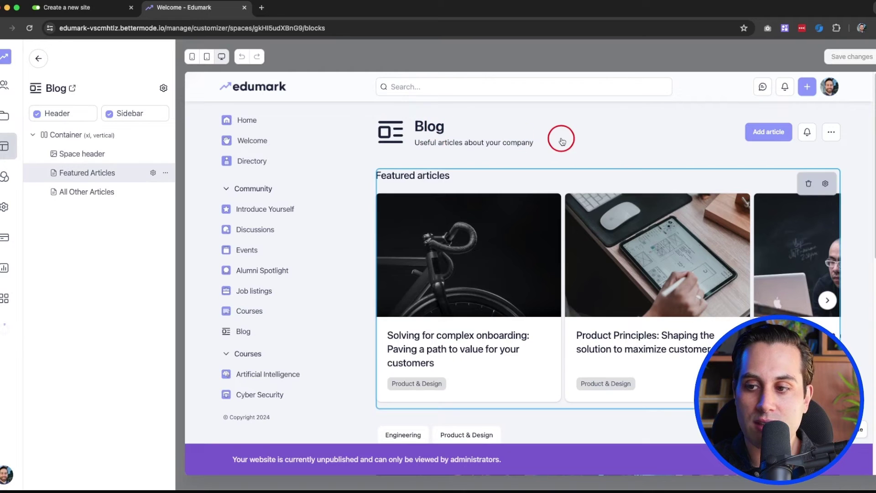
click(479, 227)
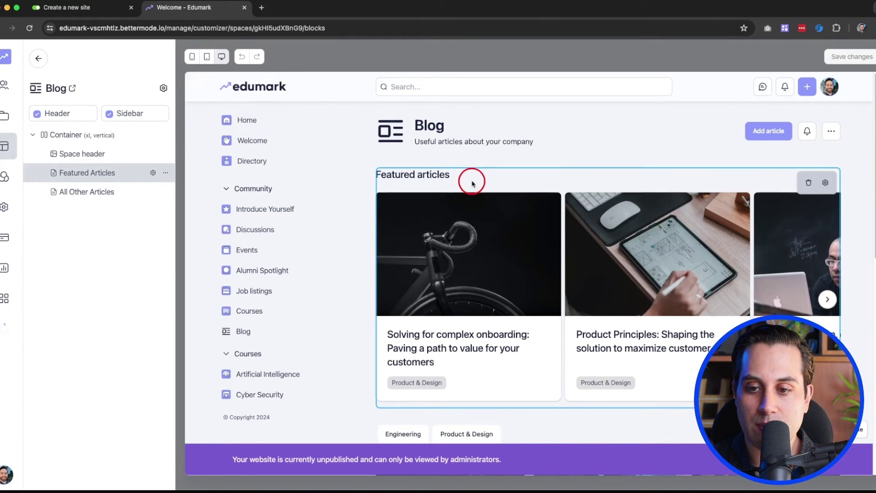
Change the Blog space's icon to the open book from the icon library and update the space settings
scroll(470, 183, down, 3)
scroll(503, 164, up, 3)
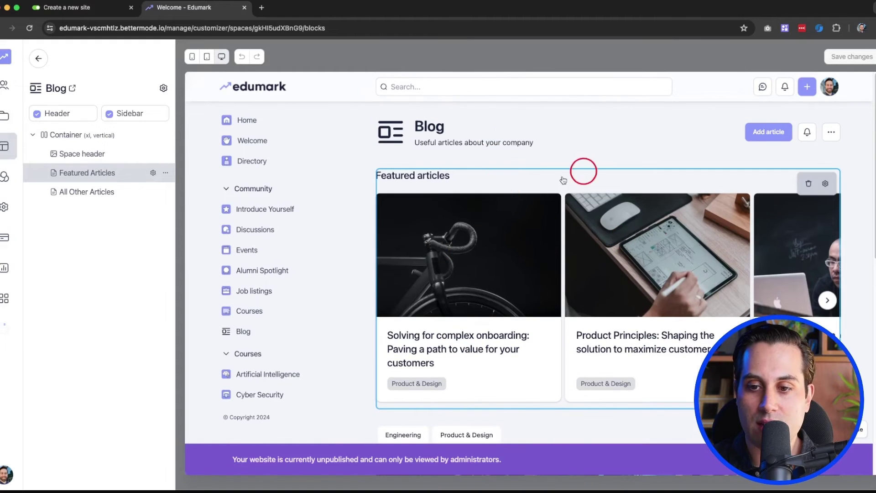
click(163, 90)
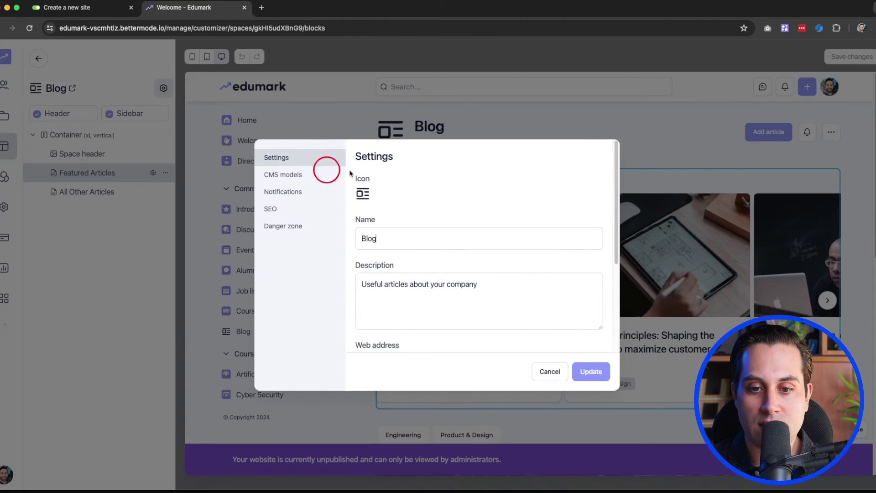
scroll(381, 204, down, 3)
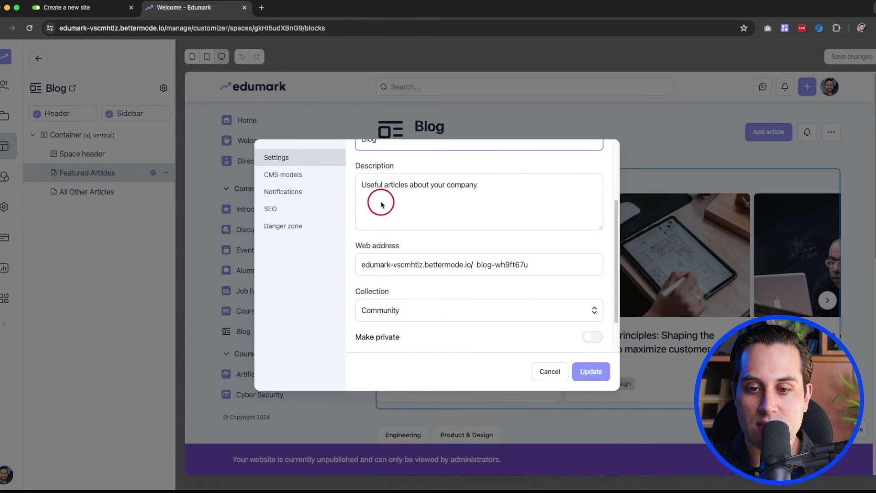
scroll(381, 204, up, 3)
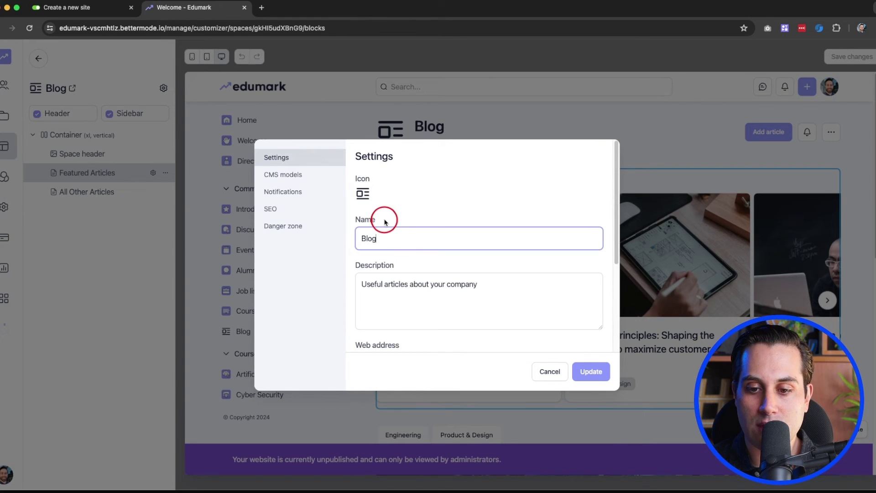
click(363, 198)
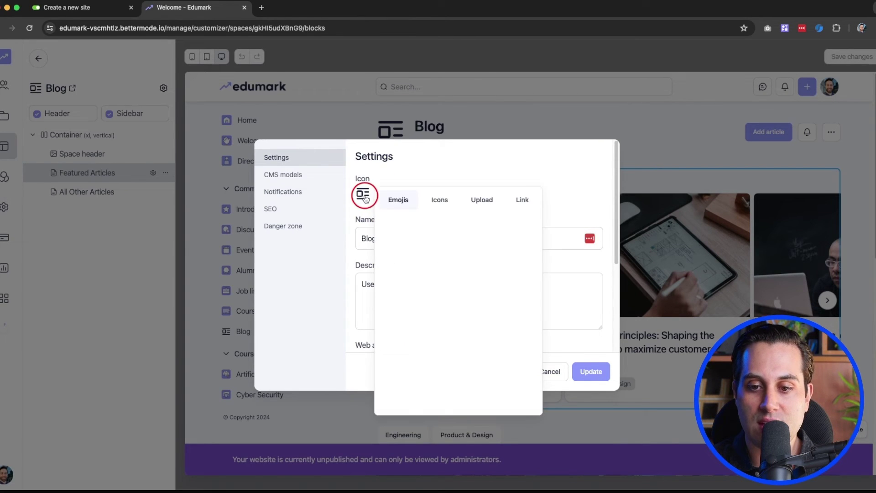
click(438, 202)
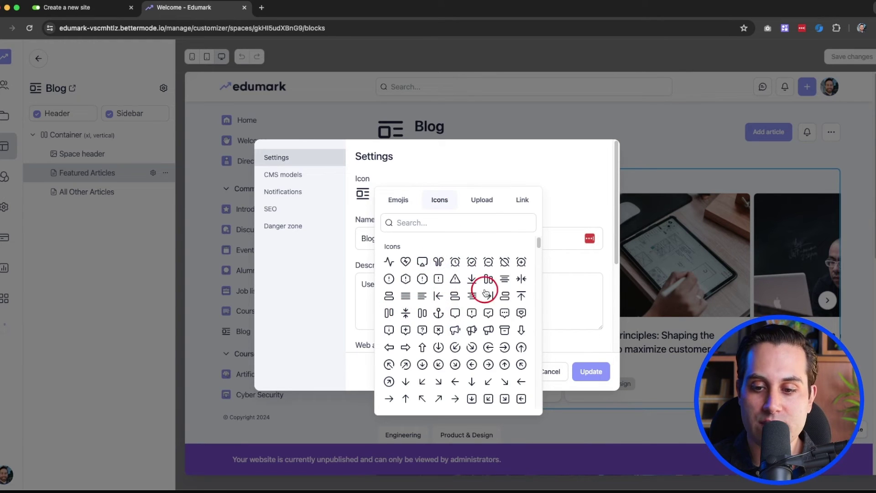
click(485, 204)
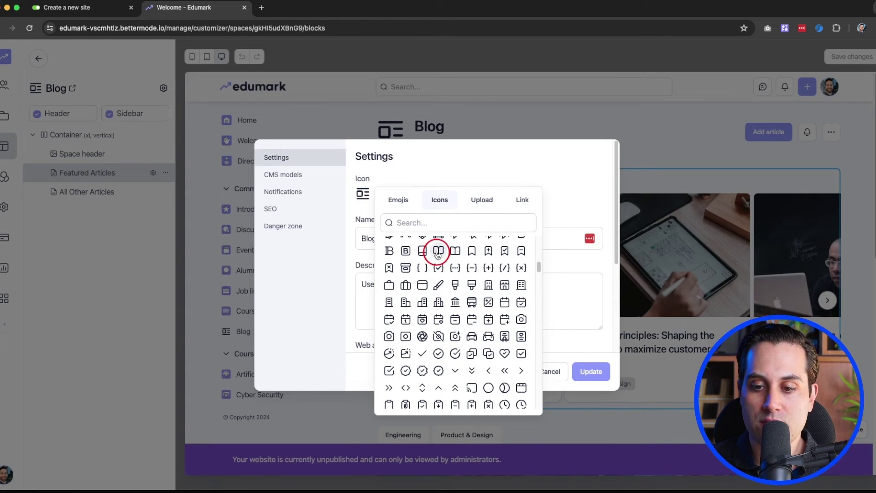
click(438, 251)
click(590, 373)
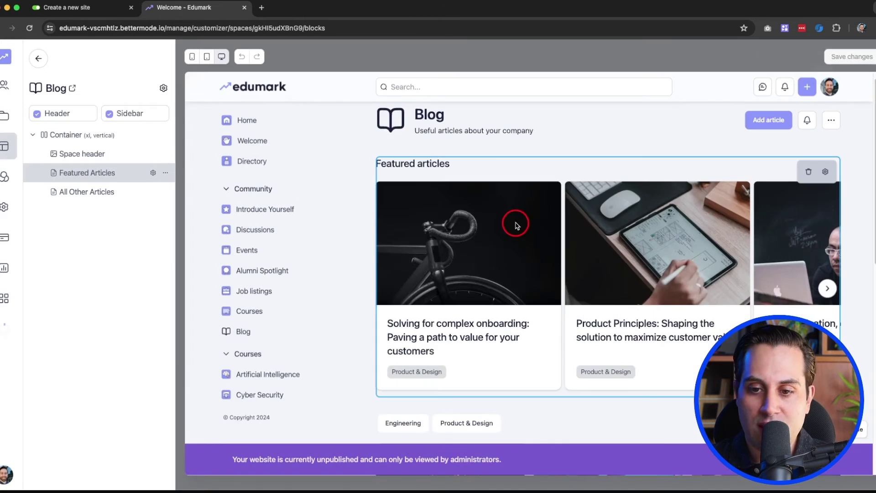
Delete the Featured Articles block from the Blog space, confirming the deletion
scroll(639, 224, up, 1)
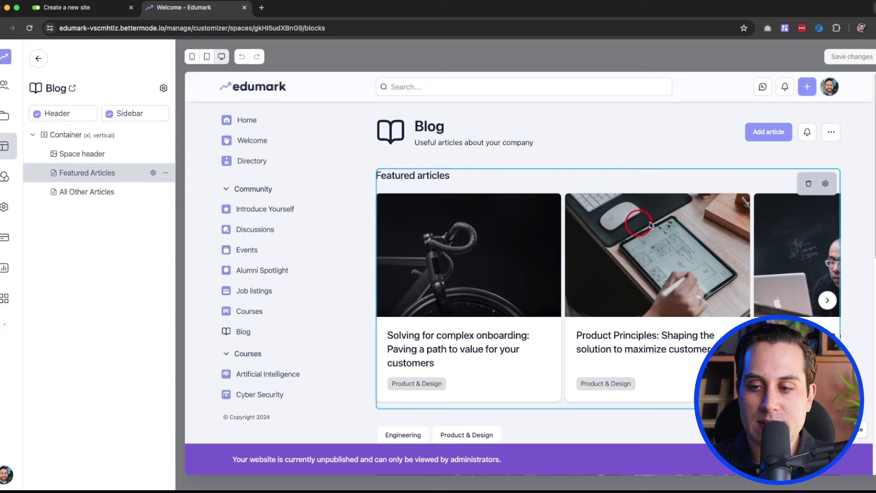
click(808, 185)
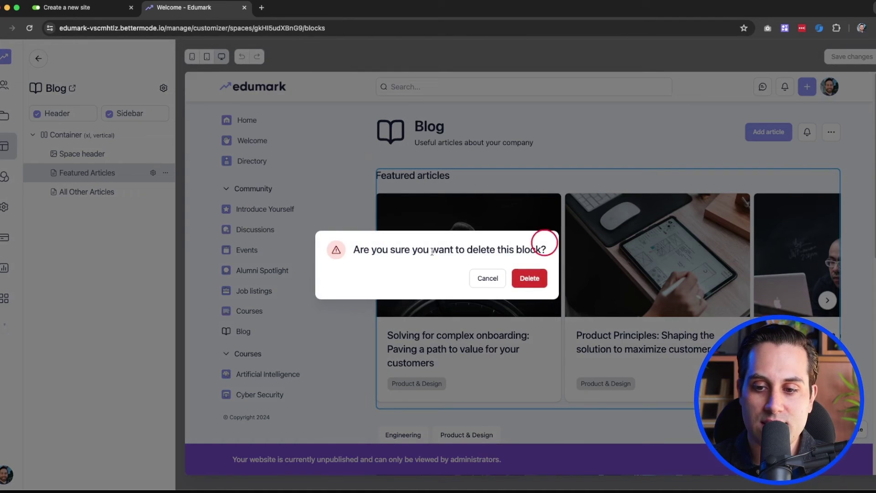
click(531, 279)
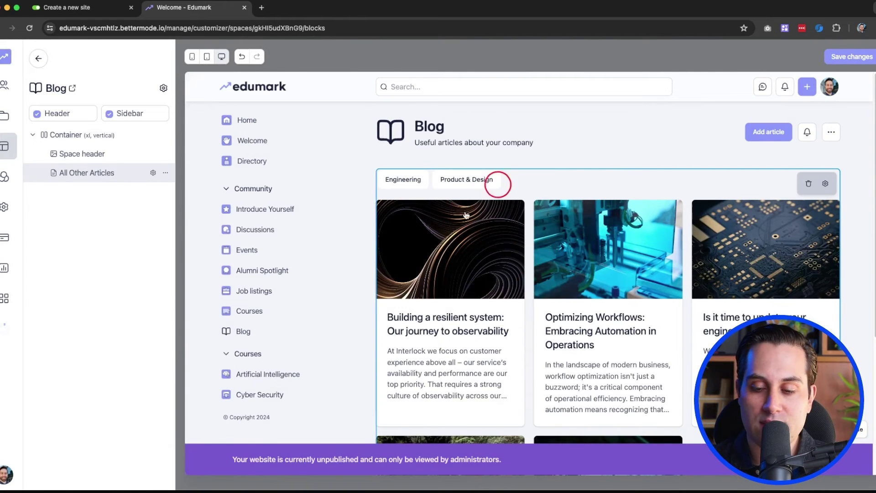
scroll(469, 220, down, 1)
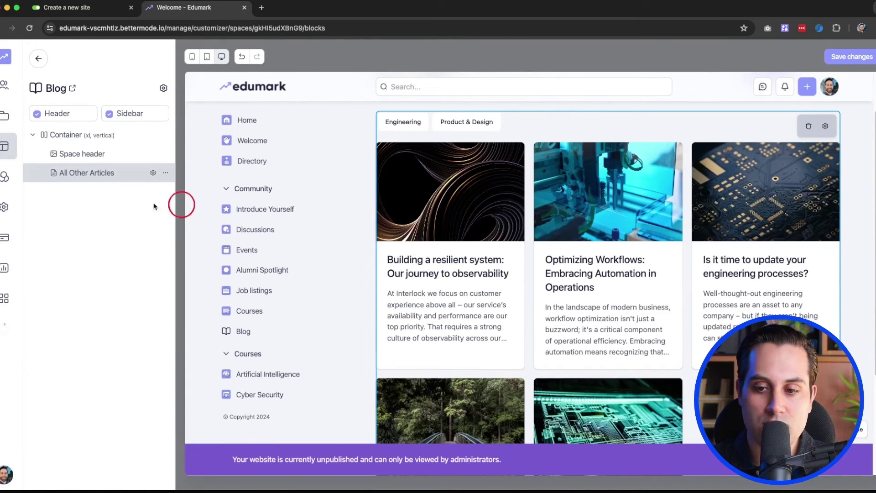
Set the title of the All Other Articles block to "Articles"
click(84, 175)
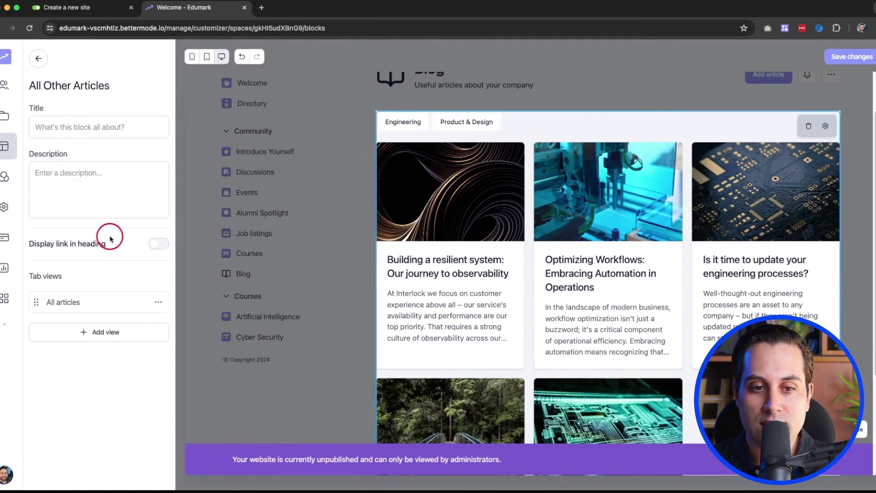
click(43, 63)
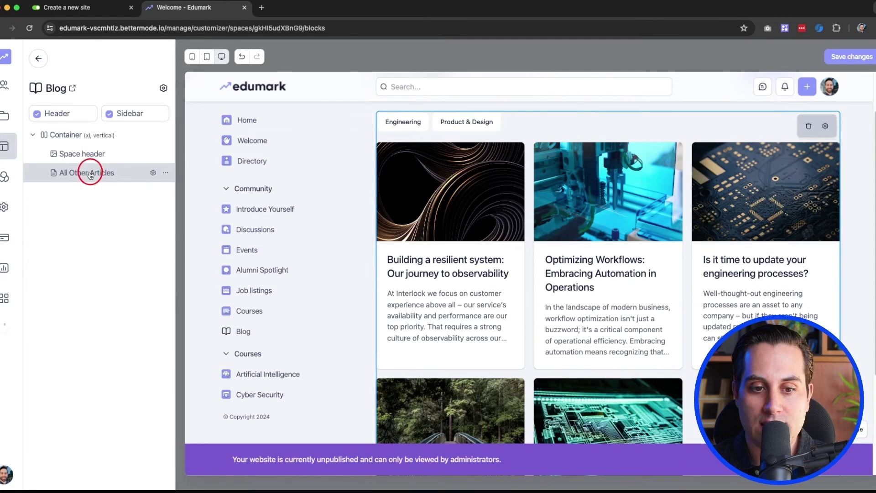
click(90, 175)
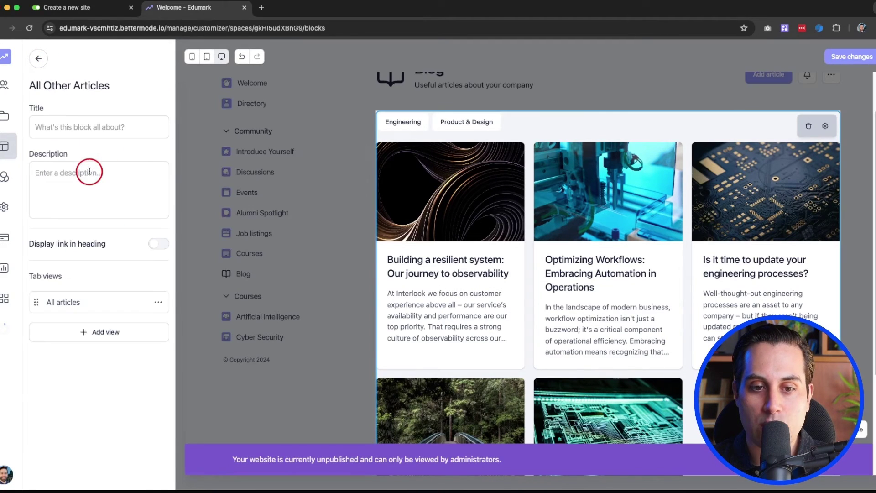
click(82, 130)
text(A)
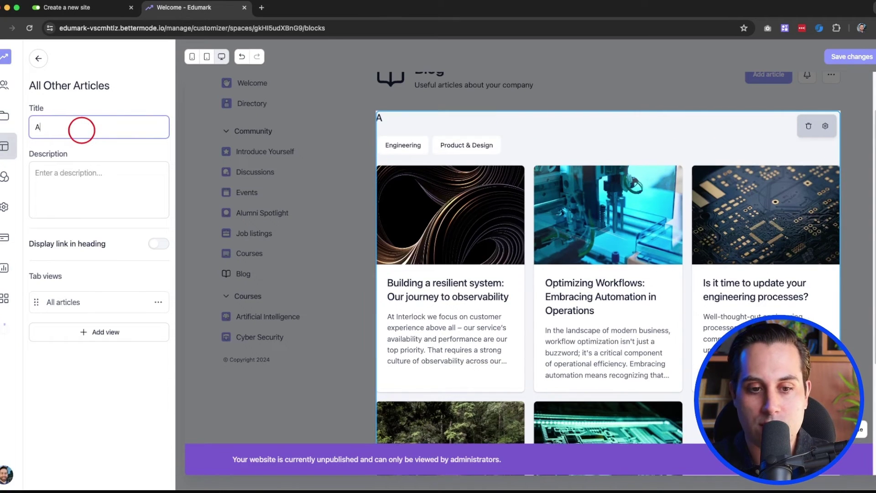
text(rticles)
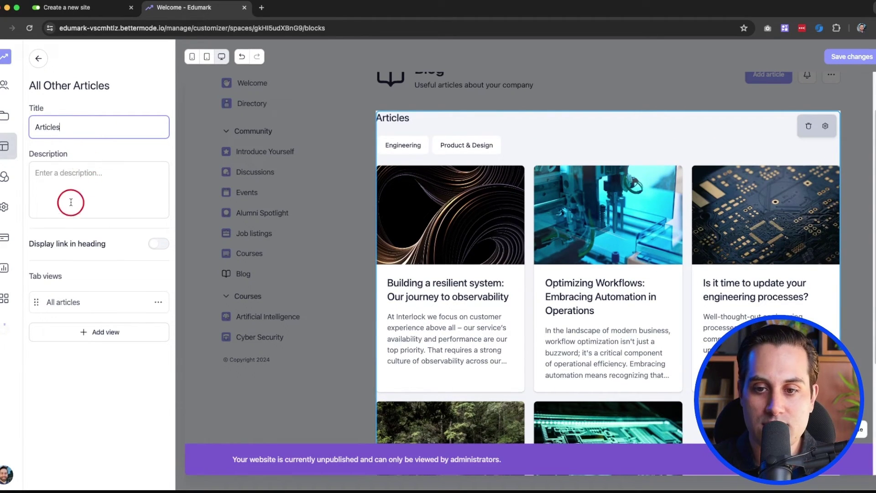
Try the Card layout style on the block's All articles tab view and look over the article previews
click(81, 305)
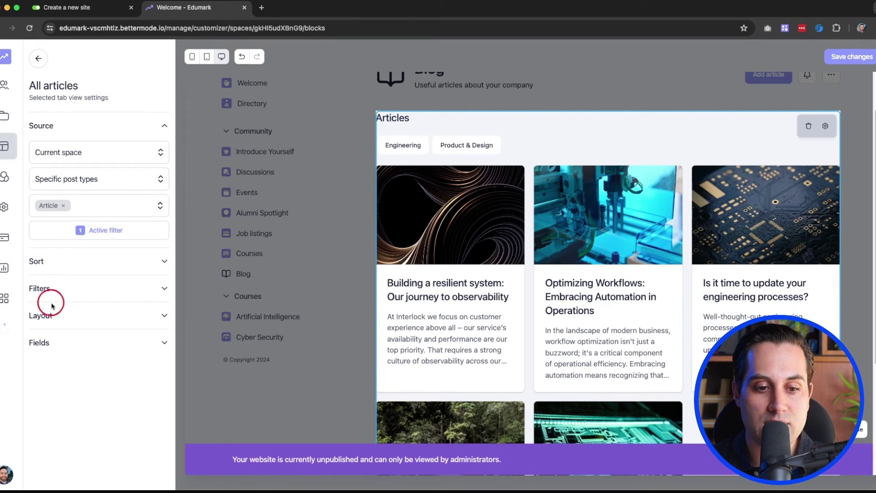
click(79, 322)
scroll(75, 316, down, 2)
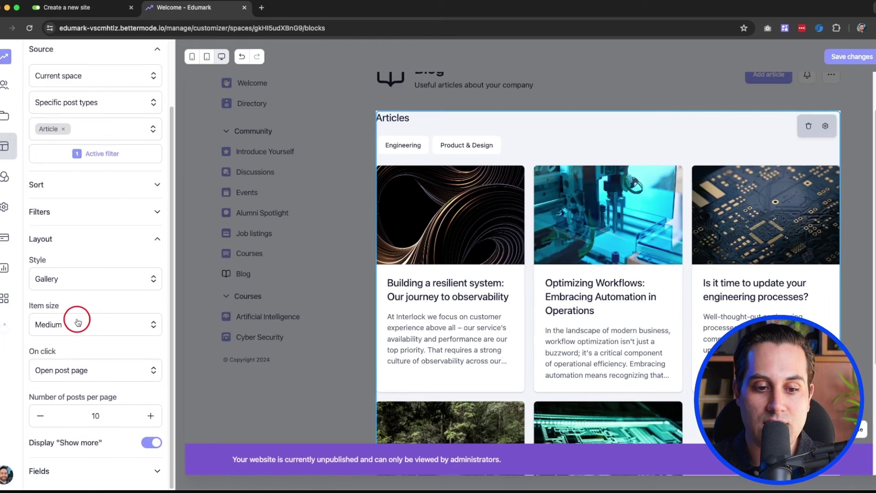
click(81, 279)
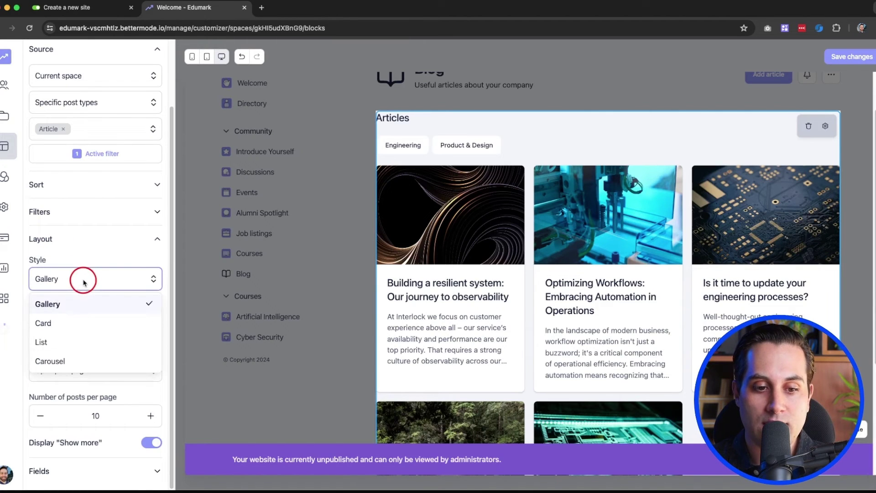
click(73, 325)
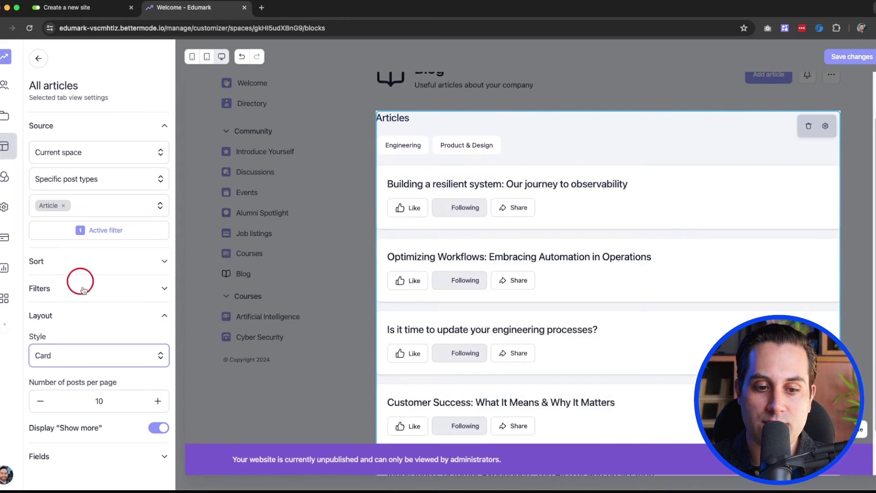
scroll(493, 211, down, 2)
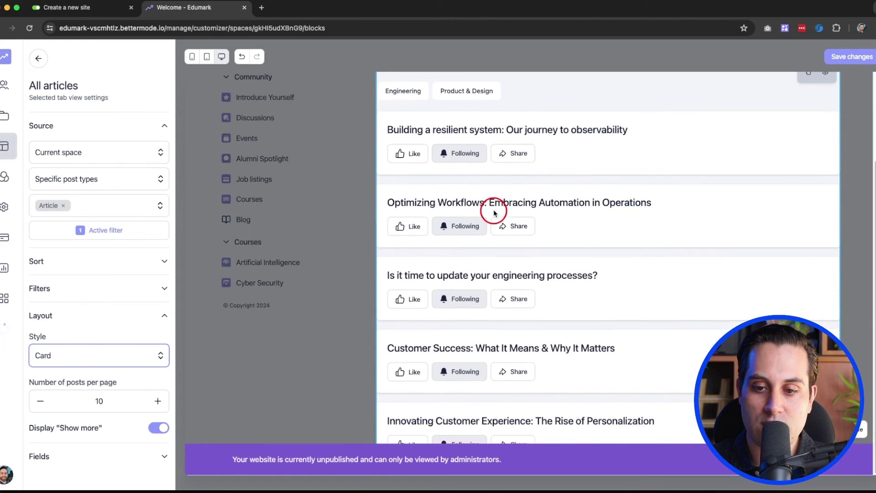
scroll(494, 212, up, 4)
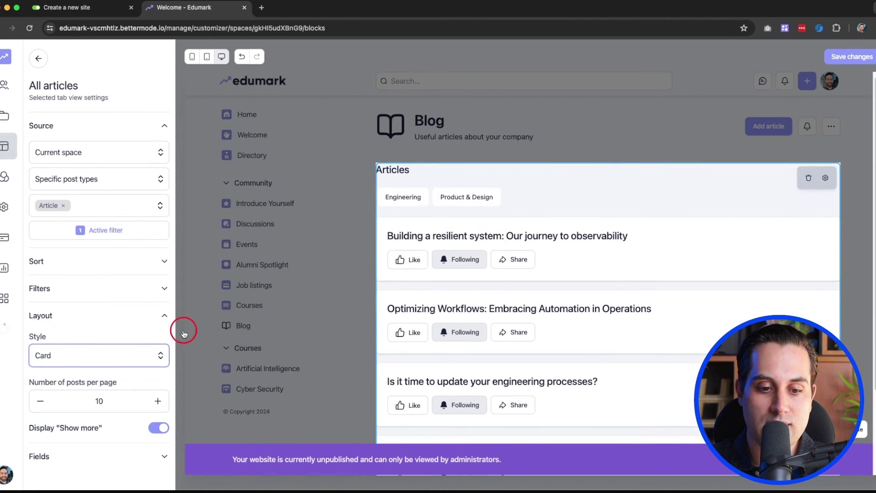
Try the List and Carousel layout styles on the All articles tab view
click(119, 353)
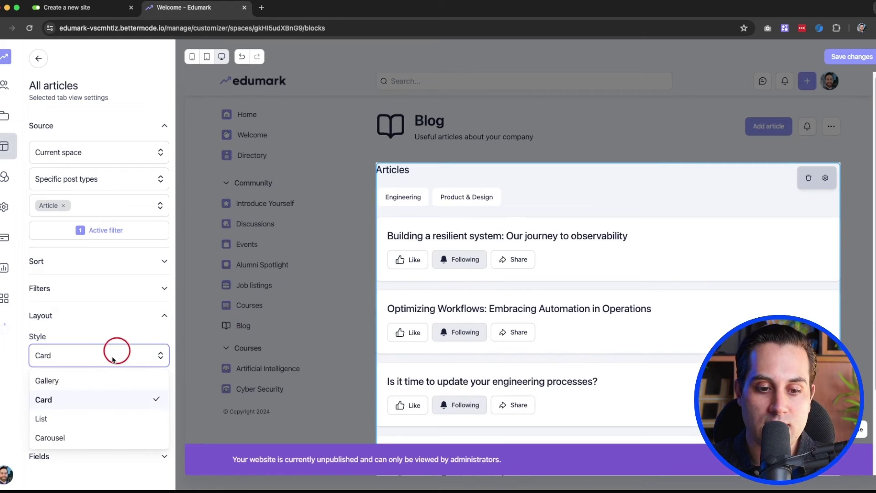
click(70, 421)
scroll(574, 268, down, 3)
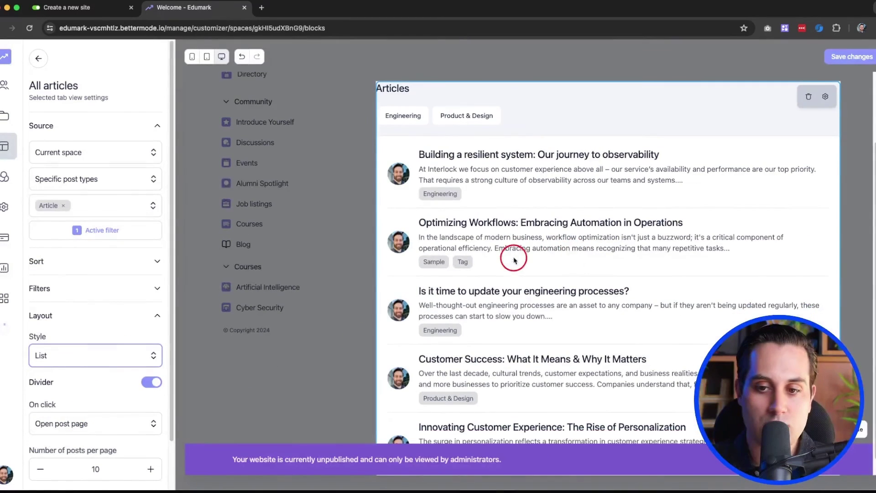
click(90, 356)
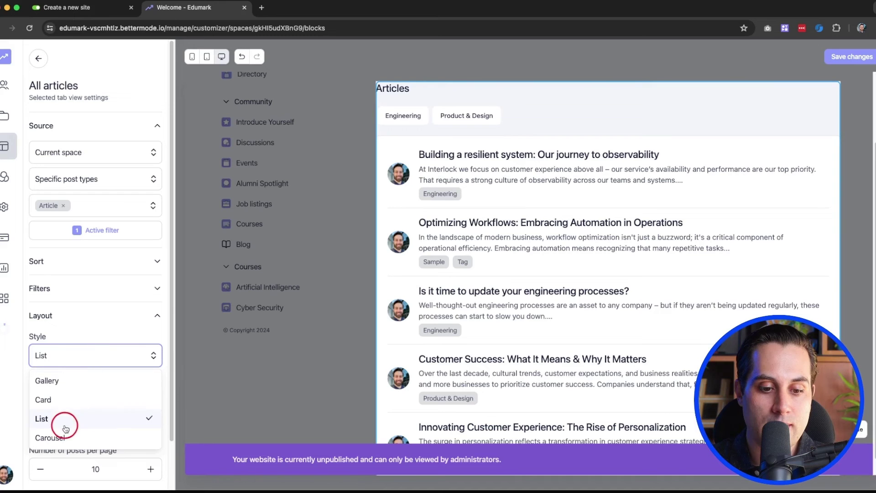
click(51, 438)
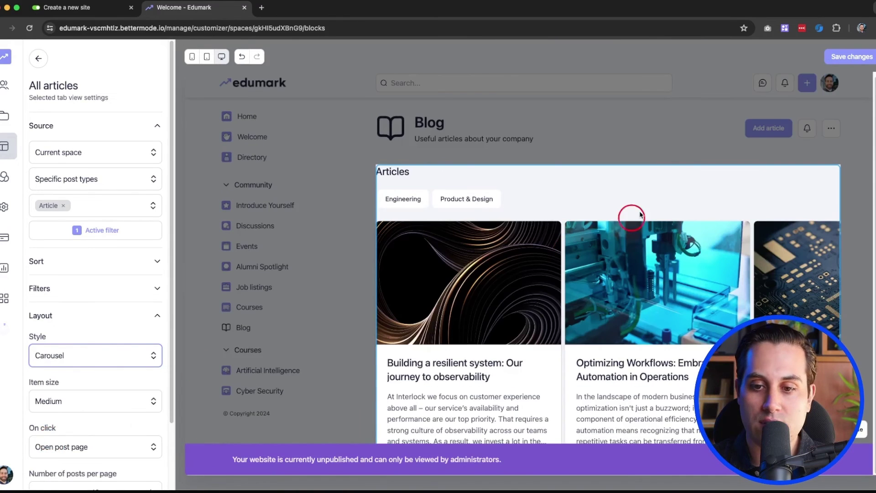
Switch the All articles tab view's layout style back to Gallery and check the article grid
click(94, 355)
click(54, 380)
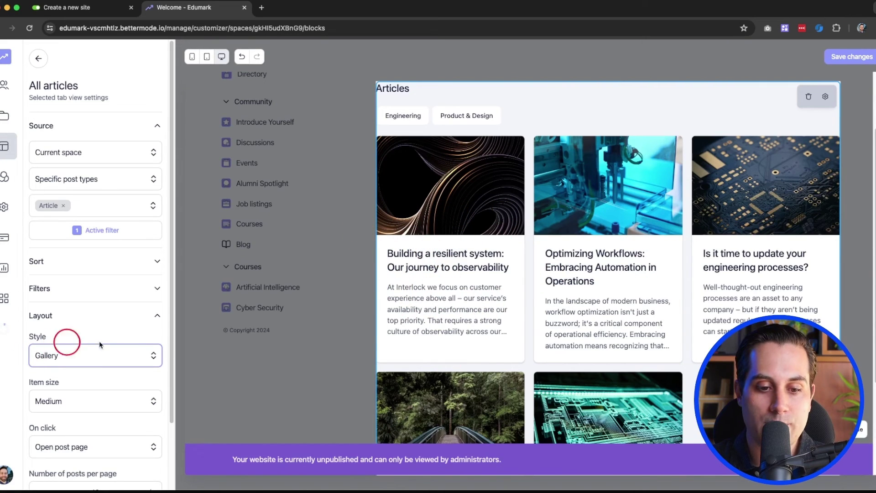
scroll(133, 371, down, 2)
scroll(131, 371, up, 2)
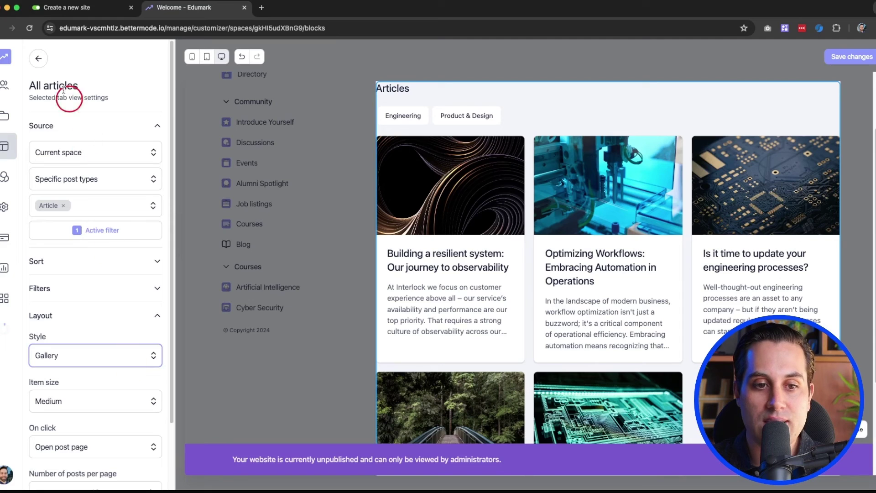
Leave the article block's settings and save the changes to the Blog space
click(39, 58)
click(346, 96)
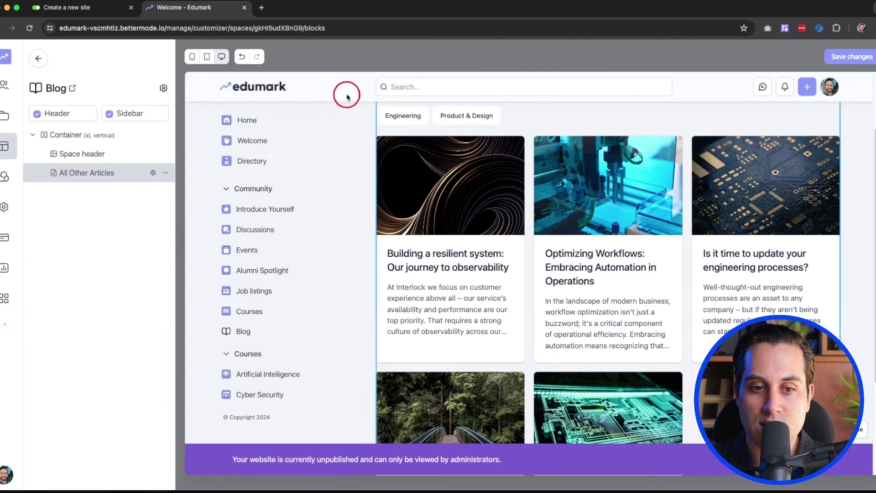
scroll(511, 186, up, 2)
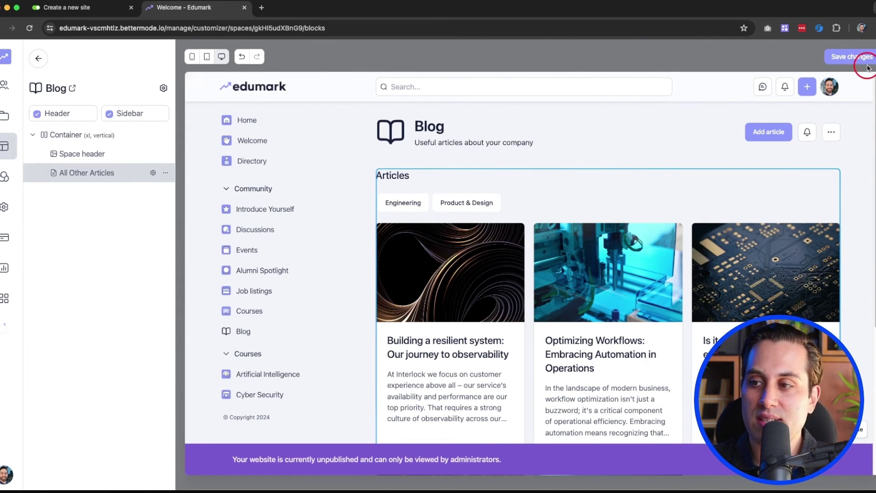
click(848, 59)
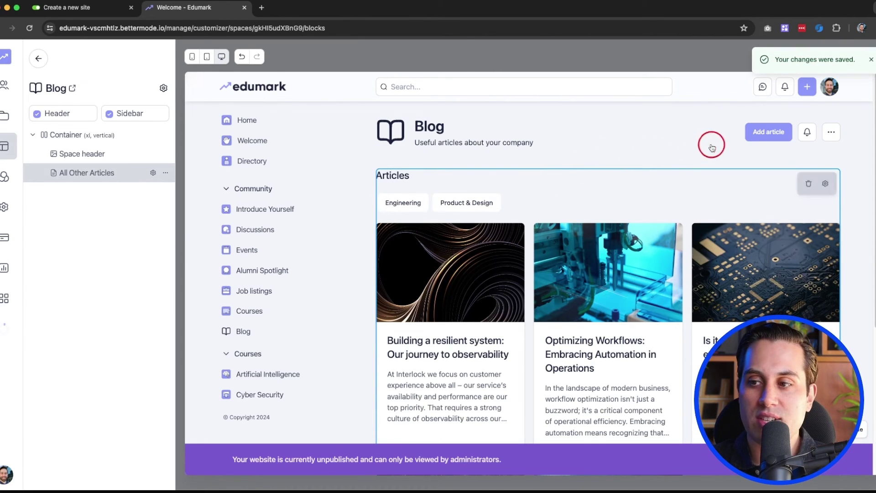
scroll(327, 235, down, 1)
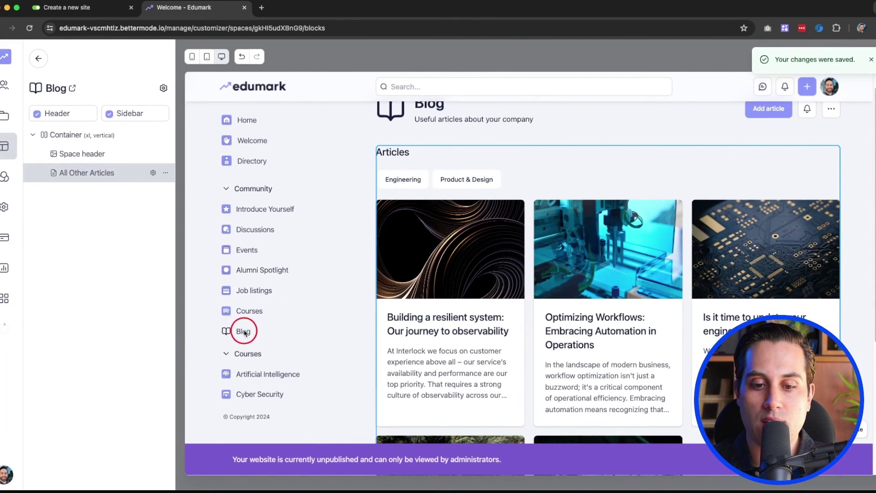
Exit the Design studio to the community site and view the Blog space with its articles
click(6, 60)
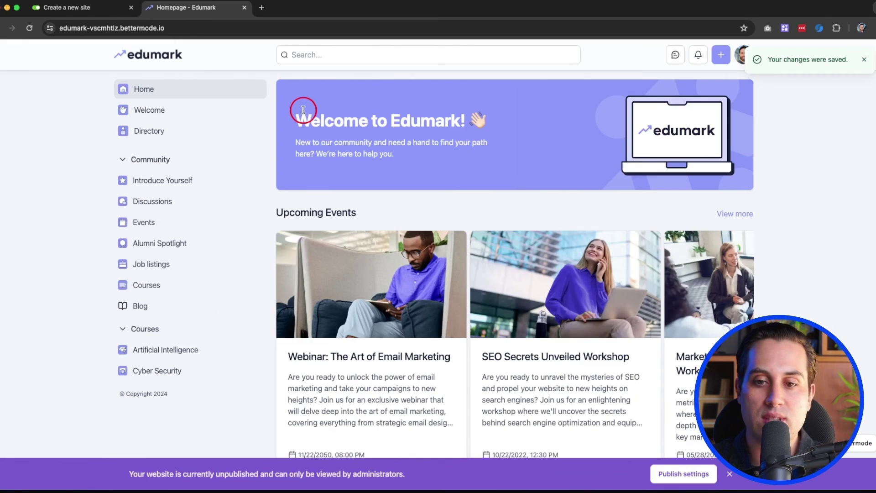
click(142, 308)
scroll(417, 269, down, 1)
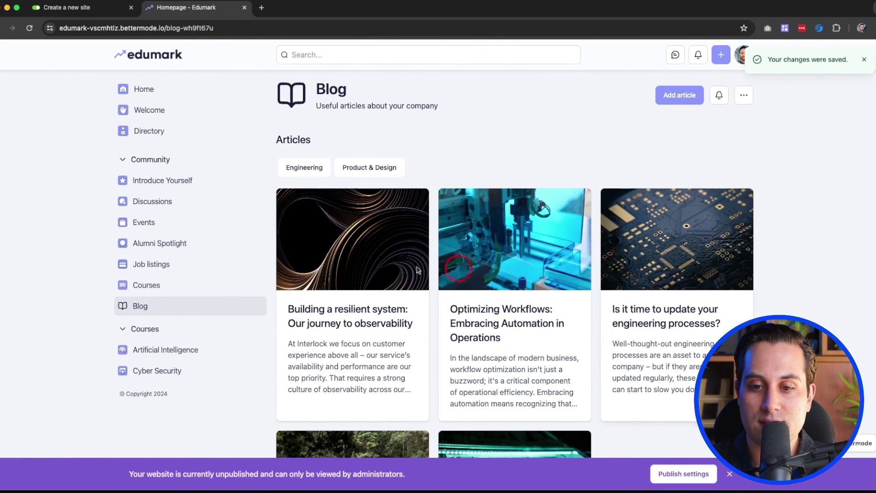
Open the Blog article "Building a resilient system: Our journey to observability" and look through its full page
scroll(418, 270, down, 4)
scroll(397, 270, up, 5)
click(367, 265)
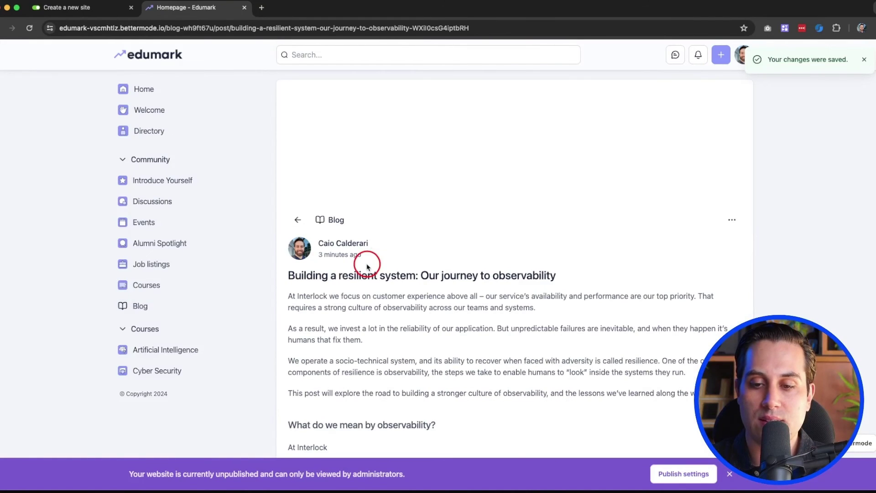
scroll(424, 262, down, 8)
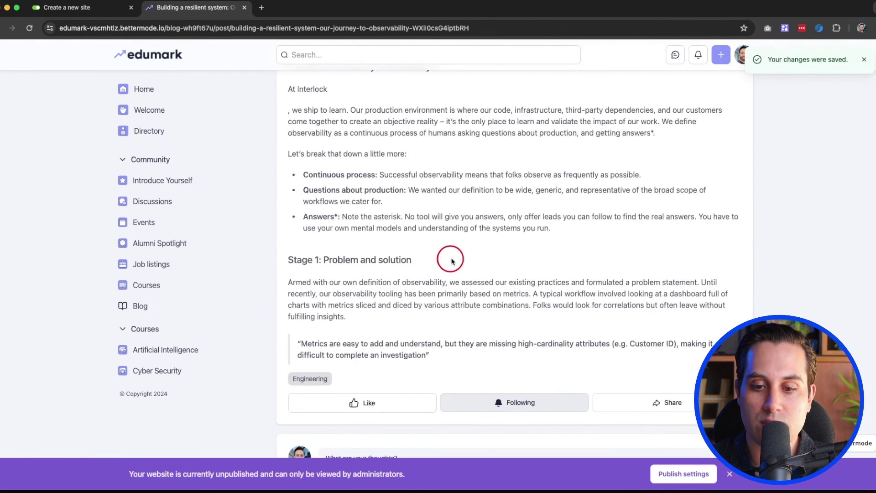
scroll(452, 258, up, 8)
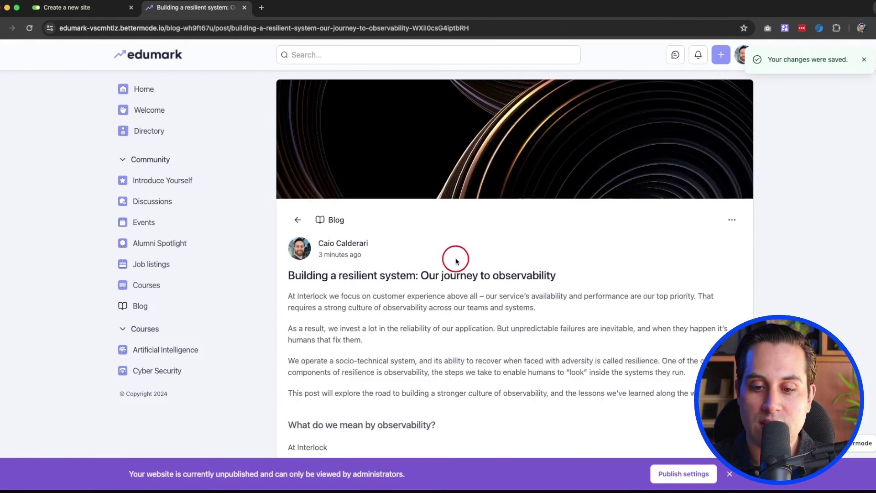
Return to the Blog space, examine the fields of the new article form, and leave the form without creating an article
click(145, 309)
click(673, 105)
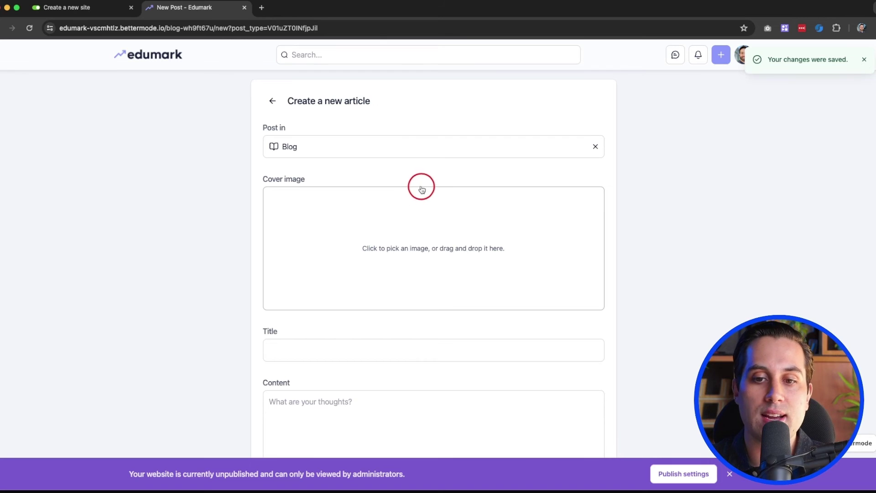
scroll(402, 188, down, 5)
scroll(382, 187, up, 5)
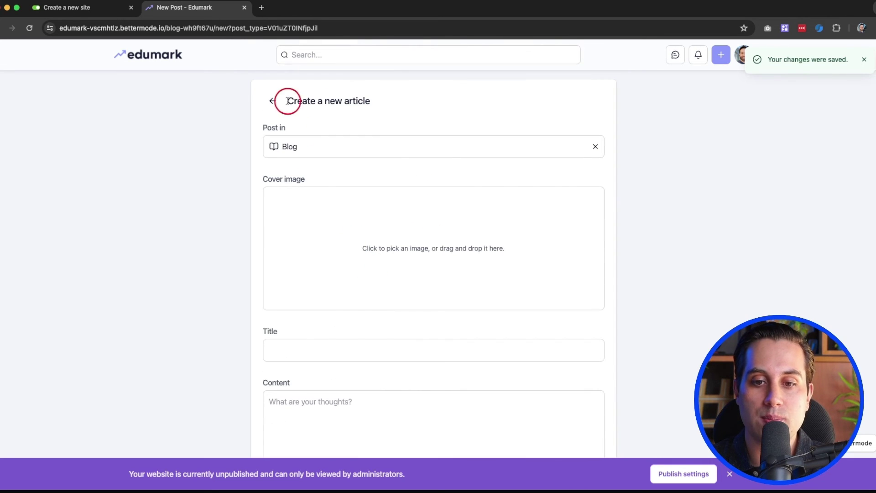
click(271, 102)
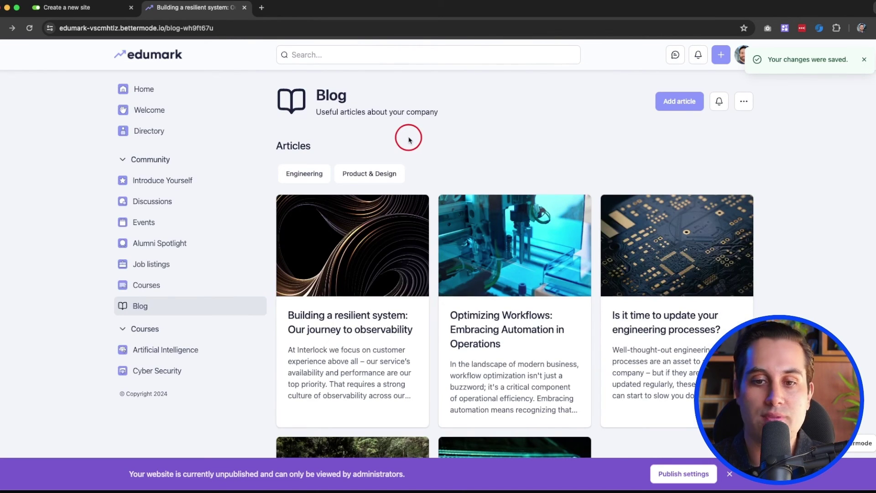